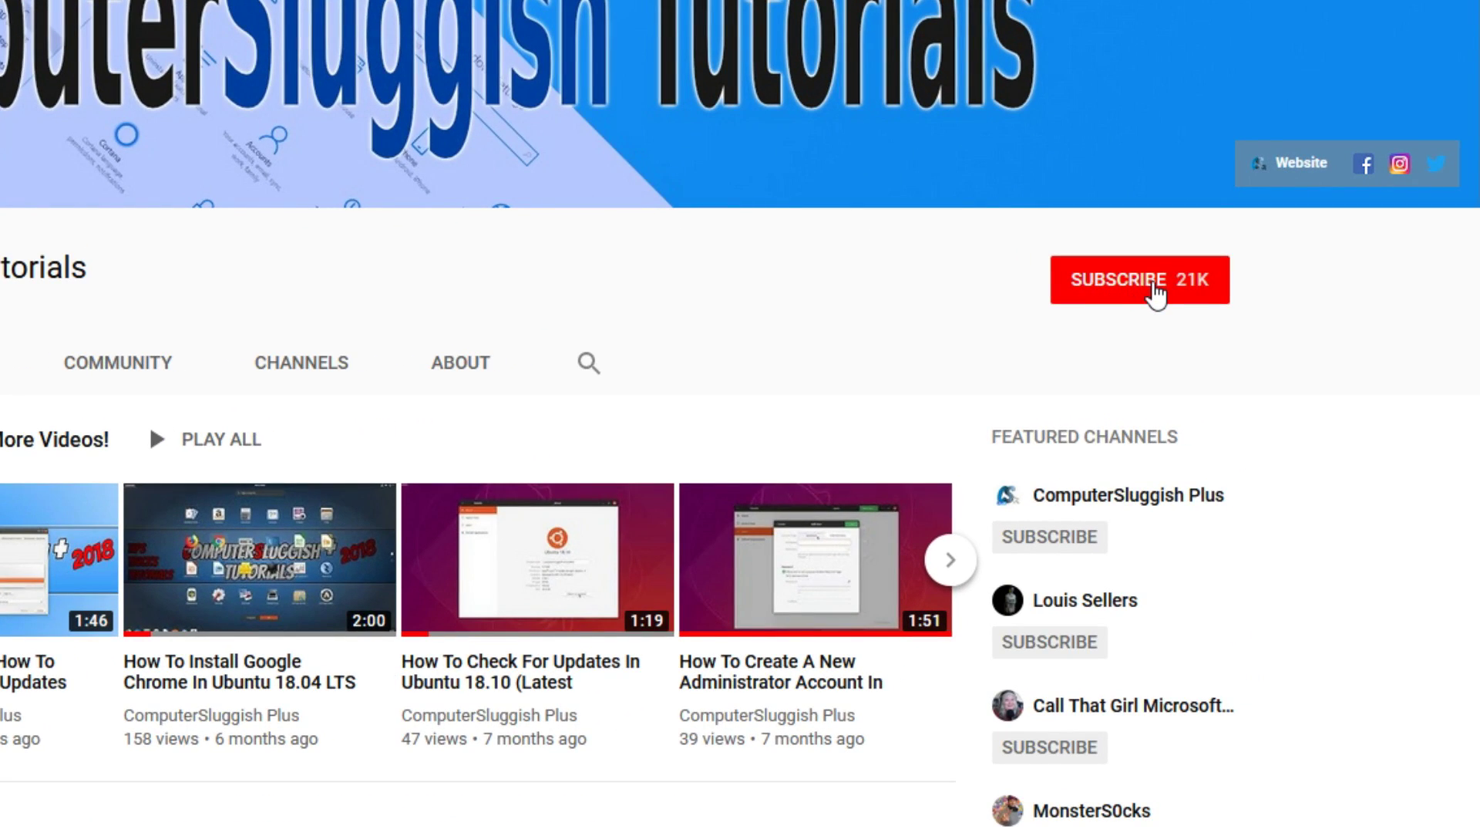
Step: Subscribe to the tutorials channel and switch on its bell notifications
left_click(1155, 291)
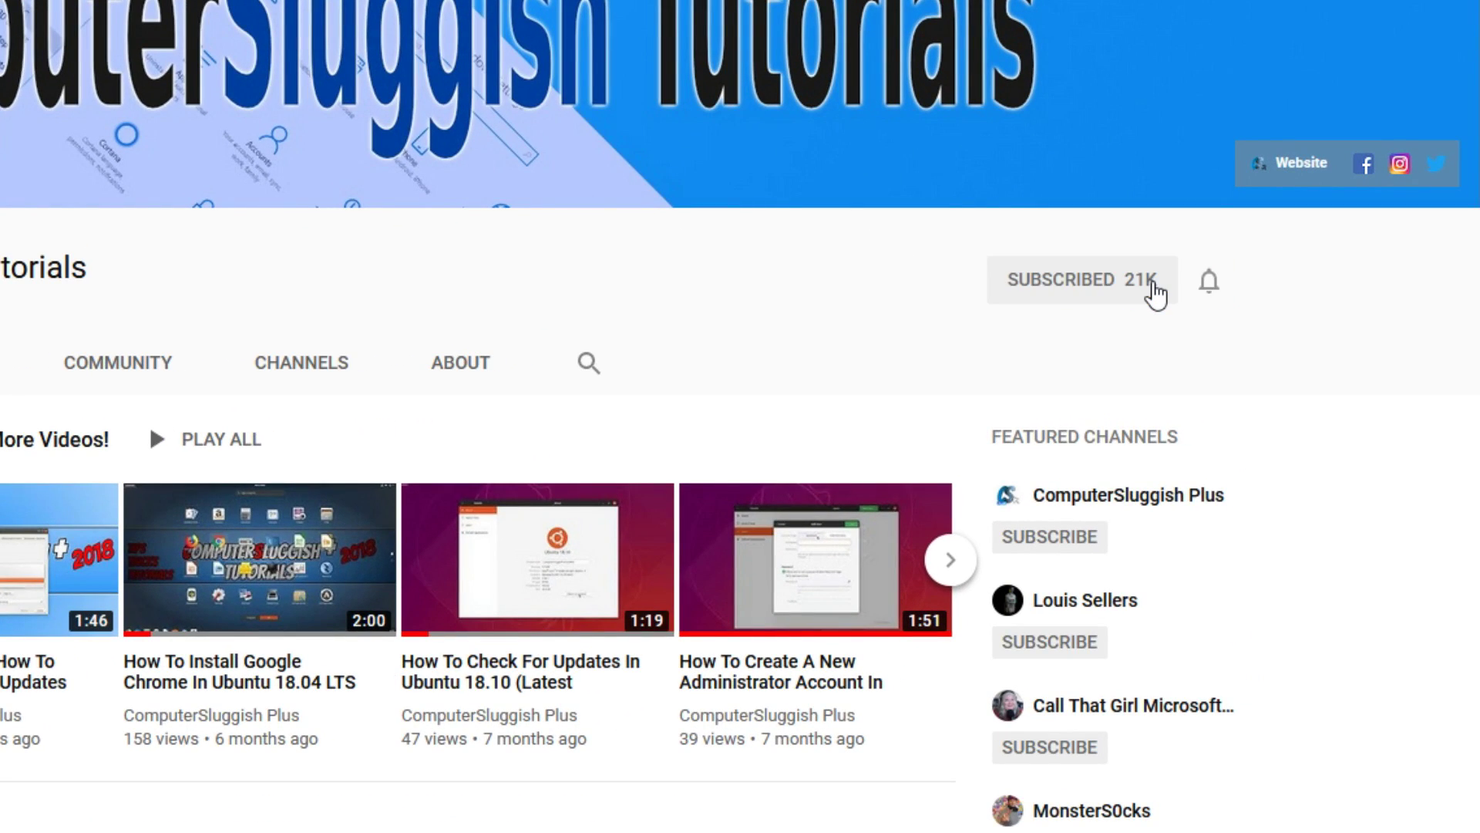
left_click(1210, 281)
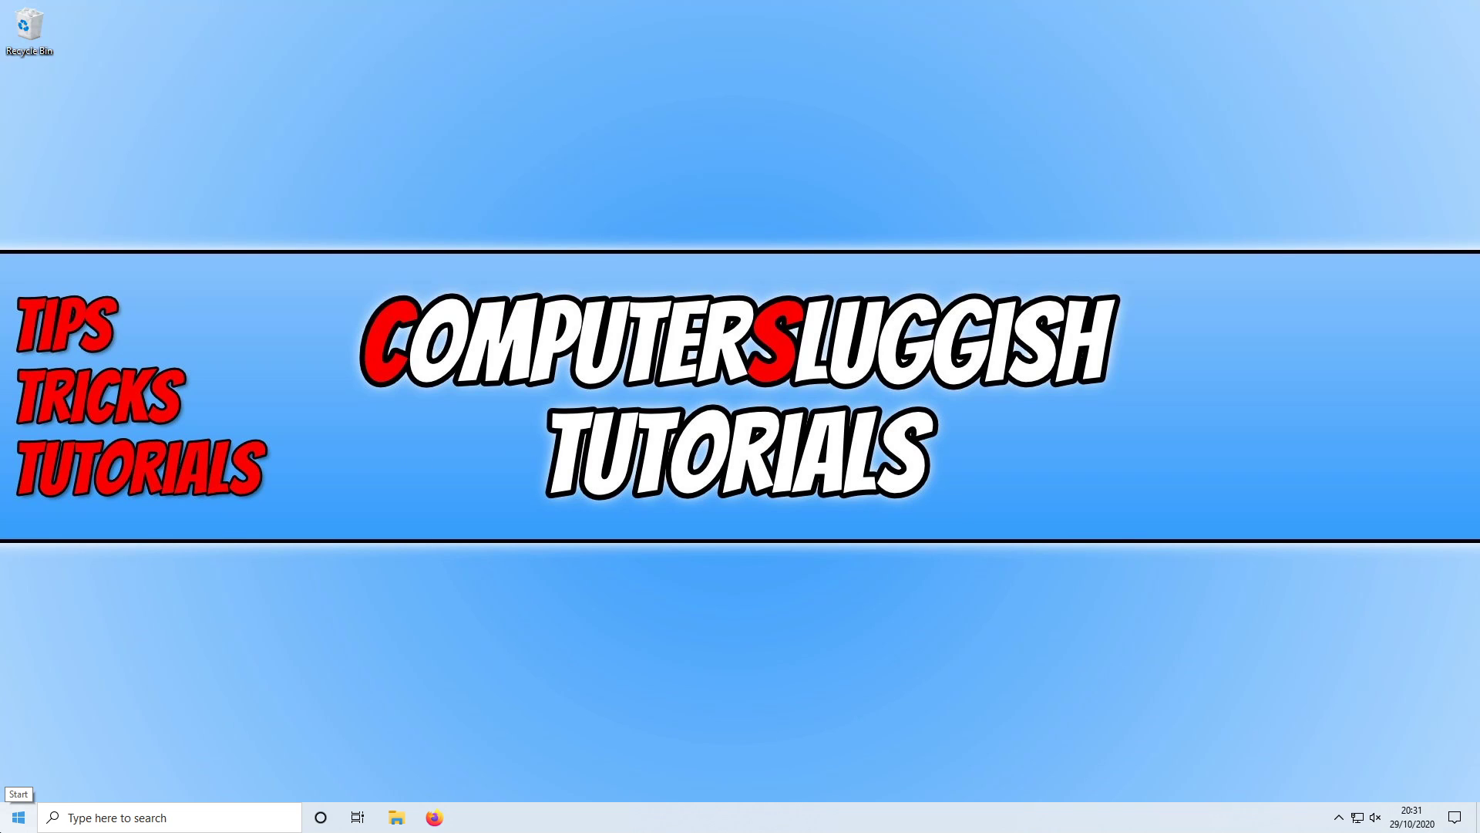
Step: Find Xbox Game Bar through a Start search and open its App settings page
left_click(18, 817)
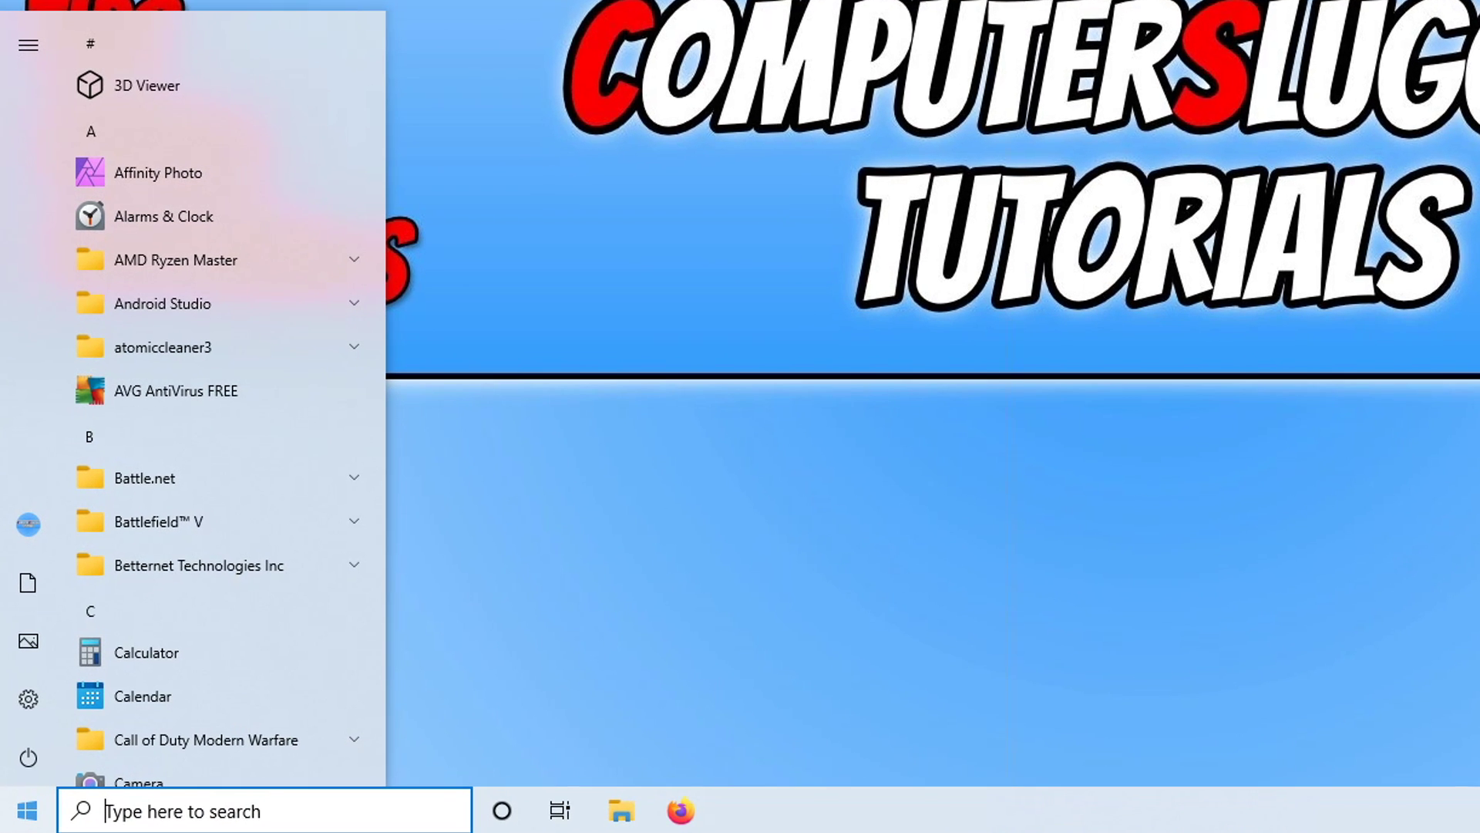
type("game")
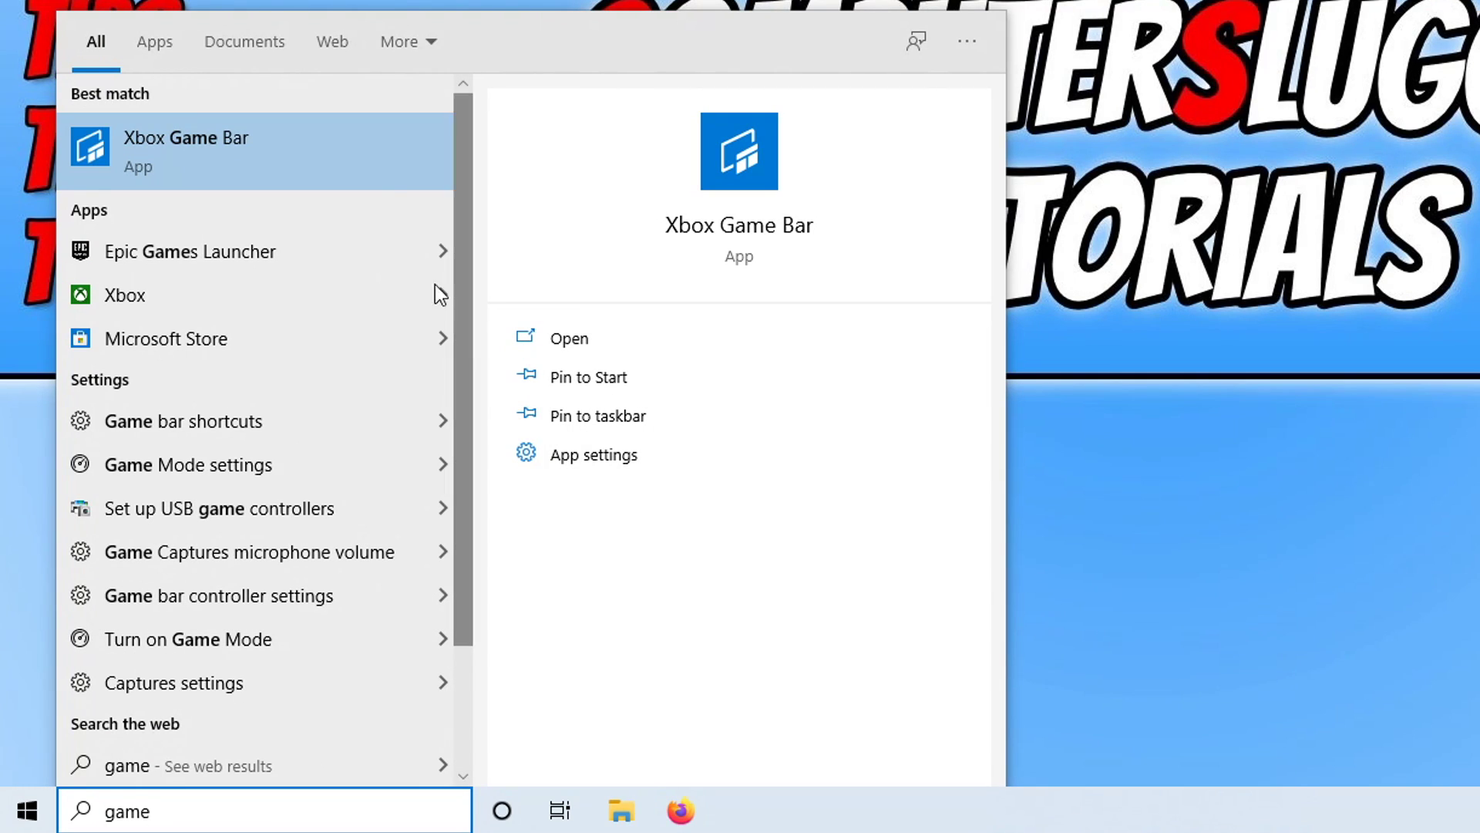
right_click(258, 162)
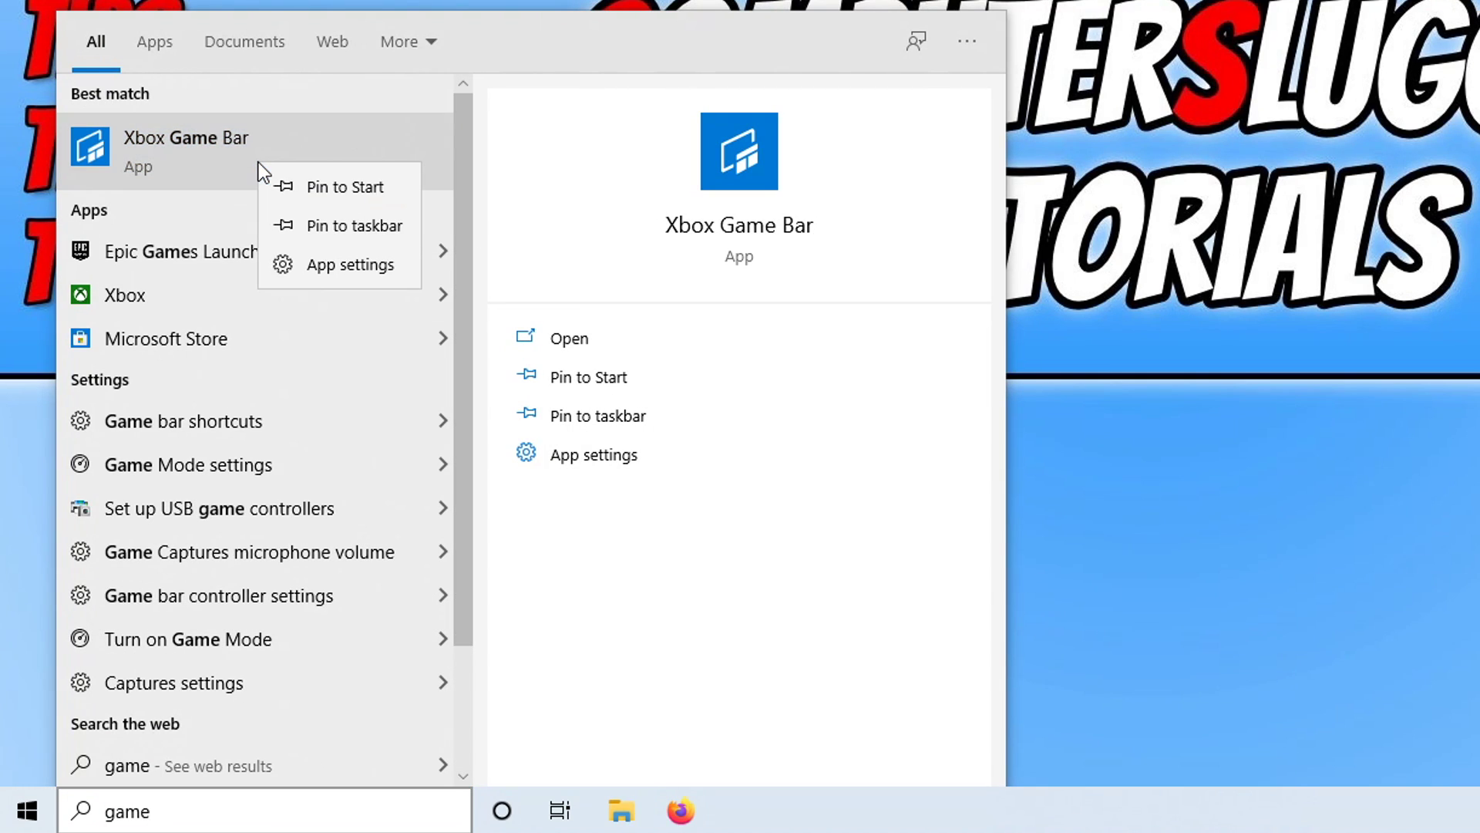
left_click(357, 267)
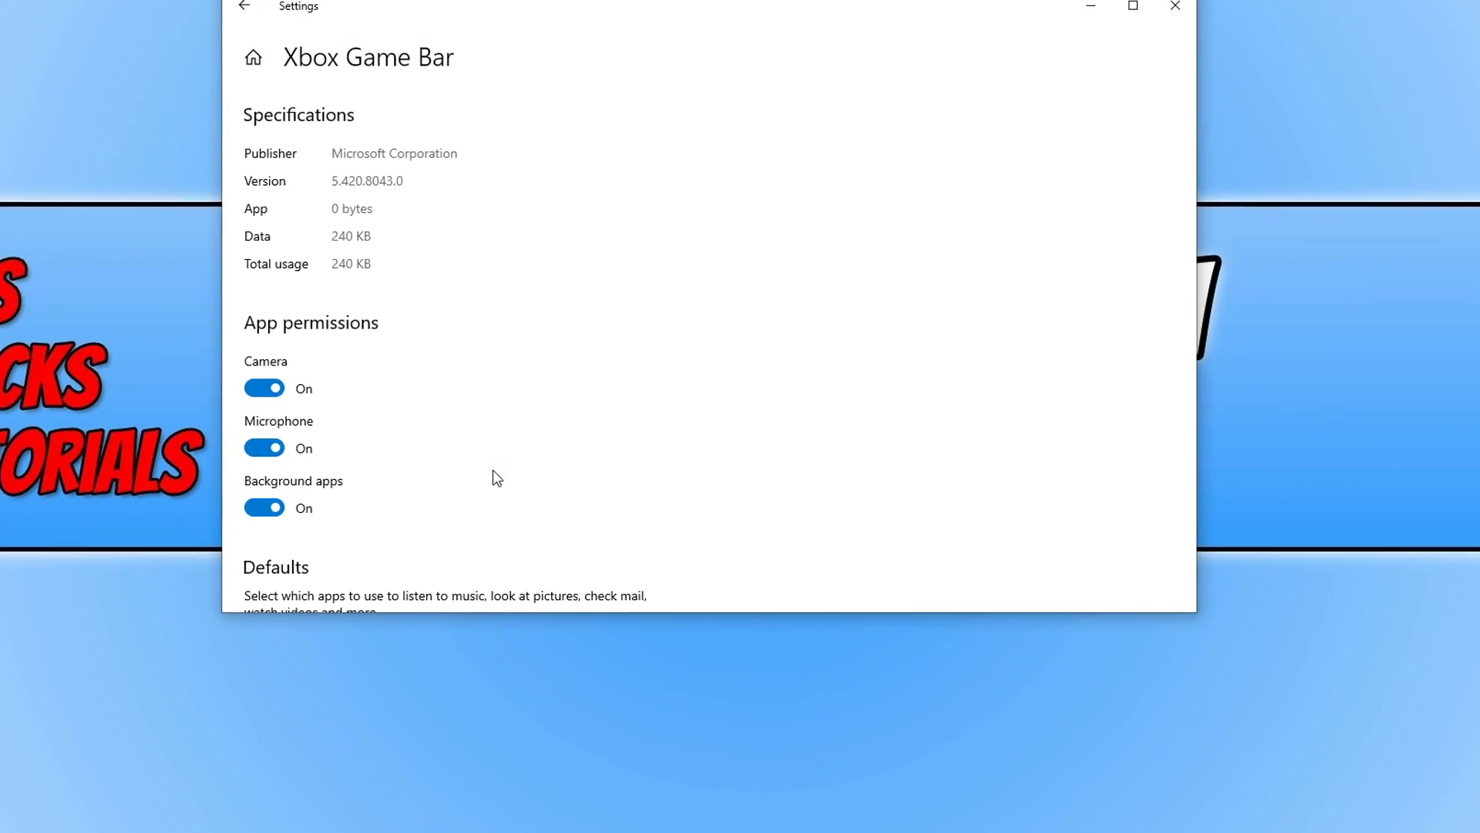
scroll(509, 393, "down", 3)
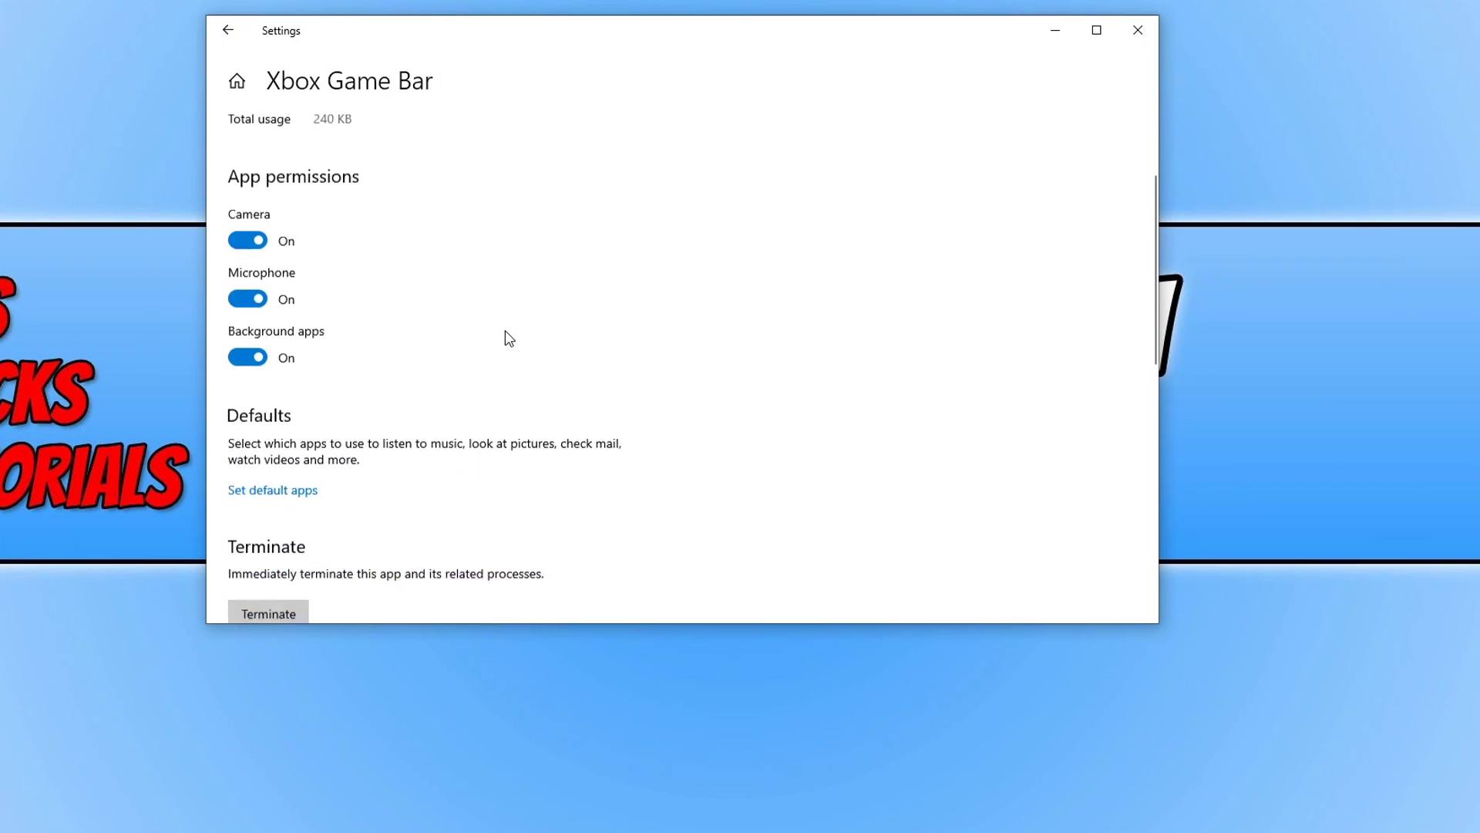
scroll(509, 348, "down", 3)
scroll(509, 301, "down", 2)
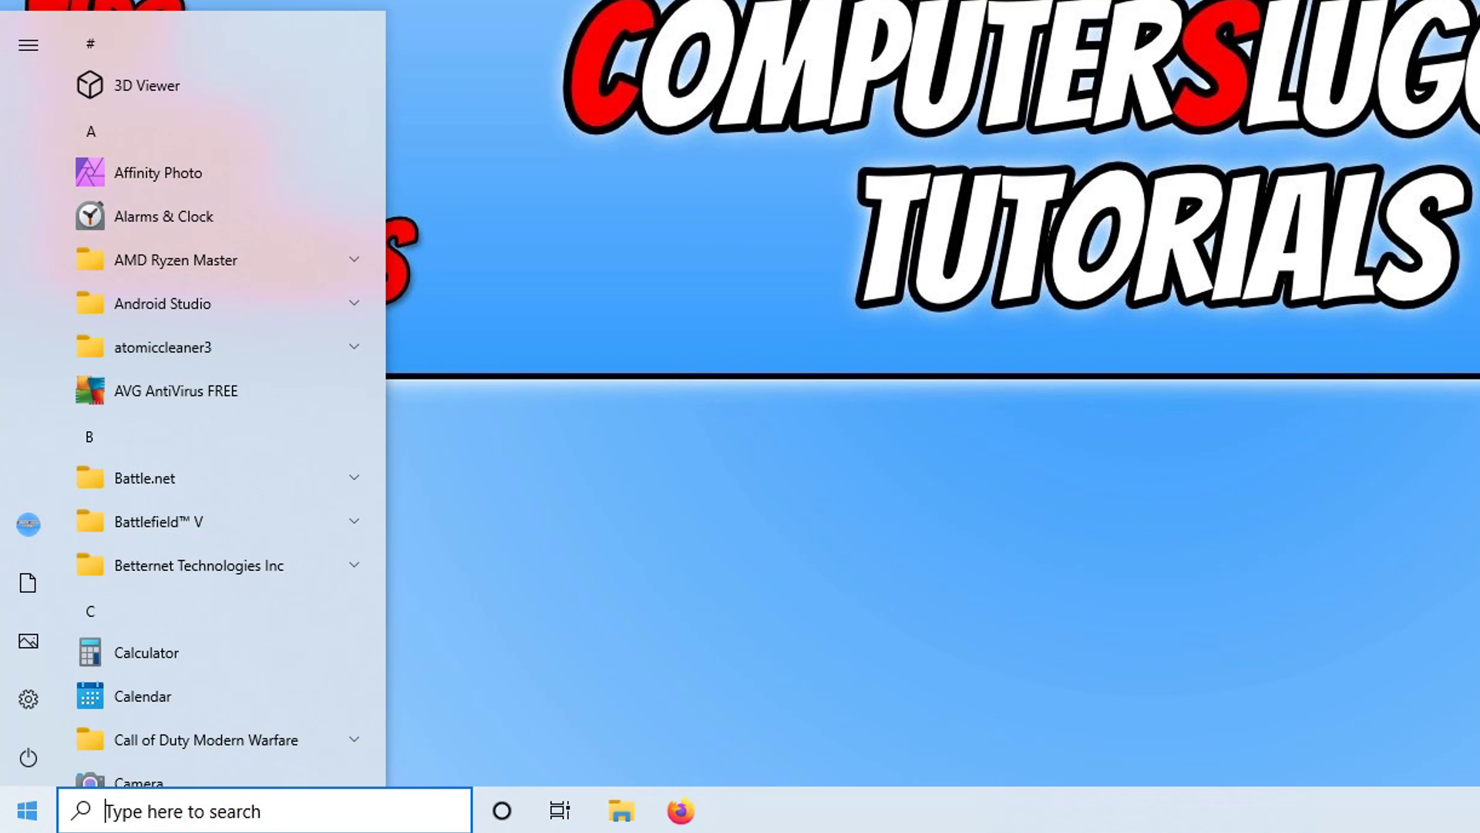
type("game")
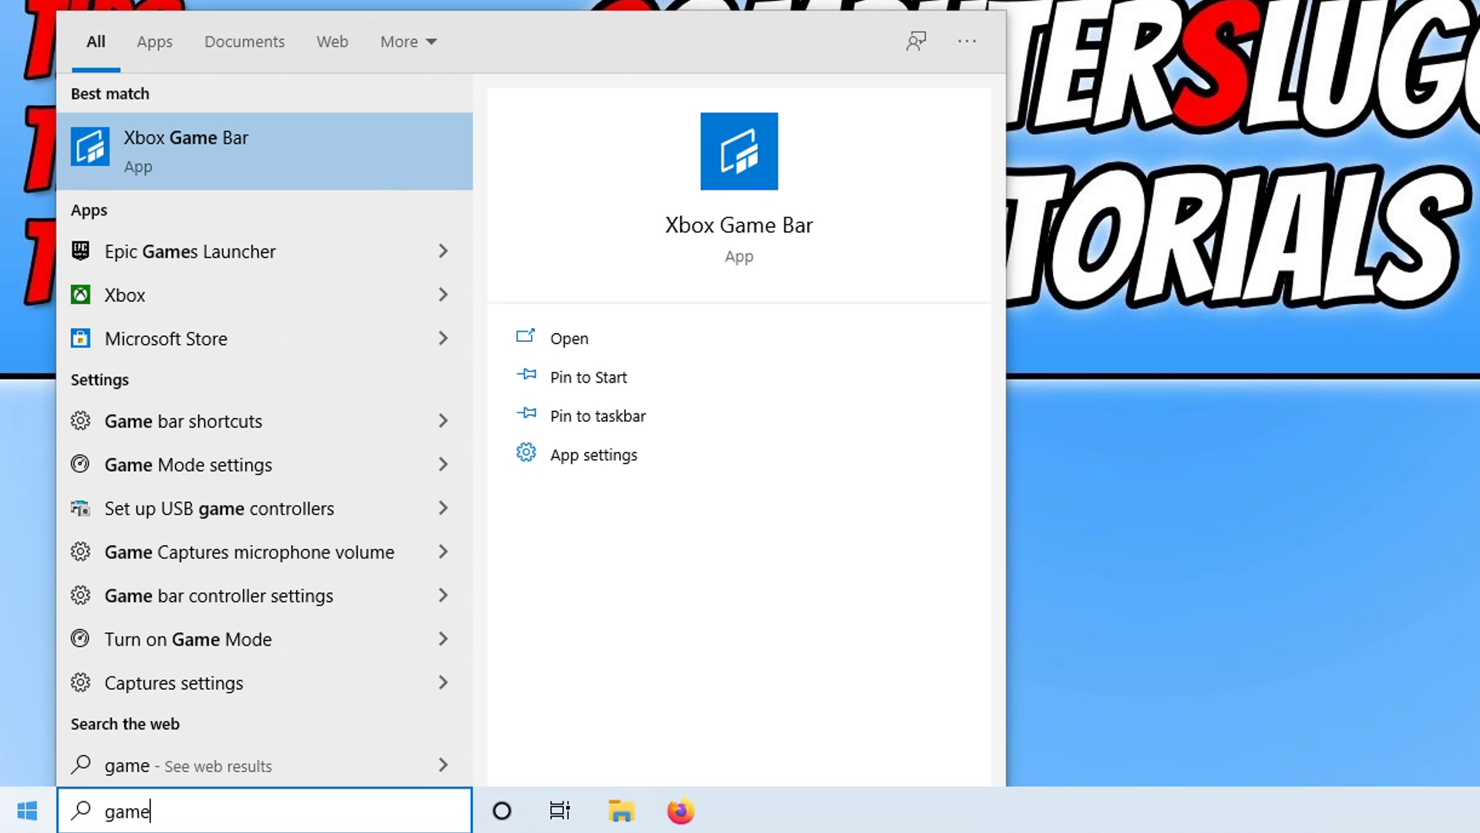
Step: Reopen Xbox Game Bar's App settings and run Repair on the app
right_click(351, 171)
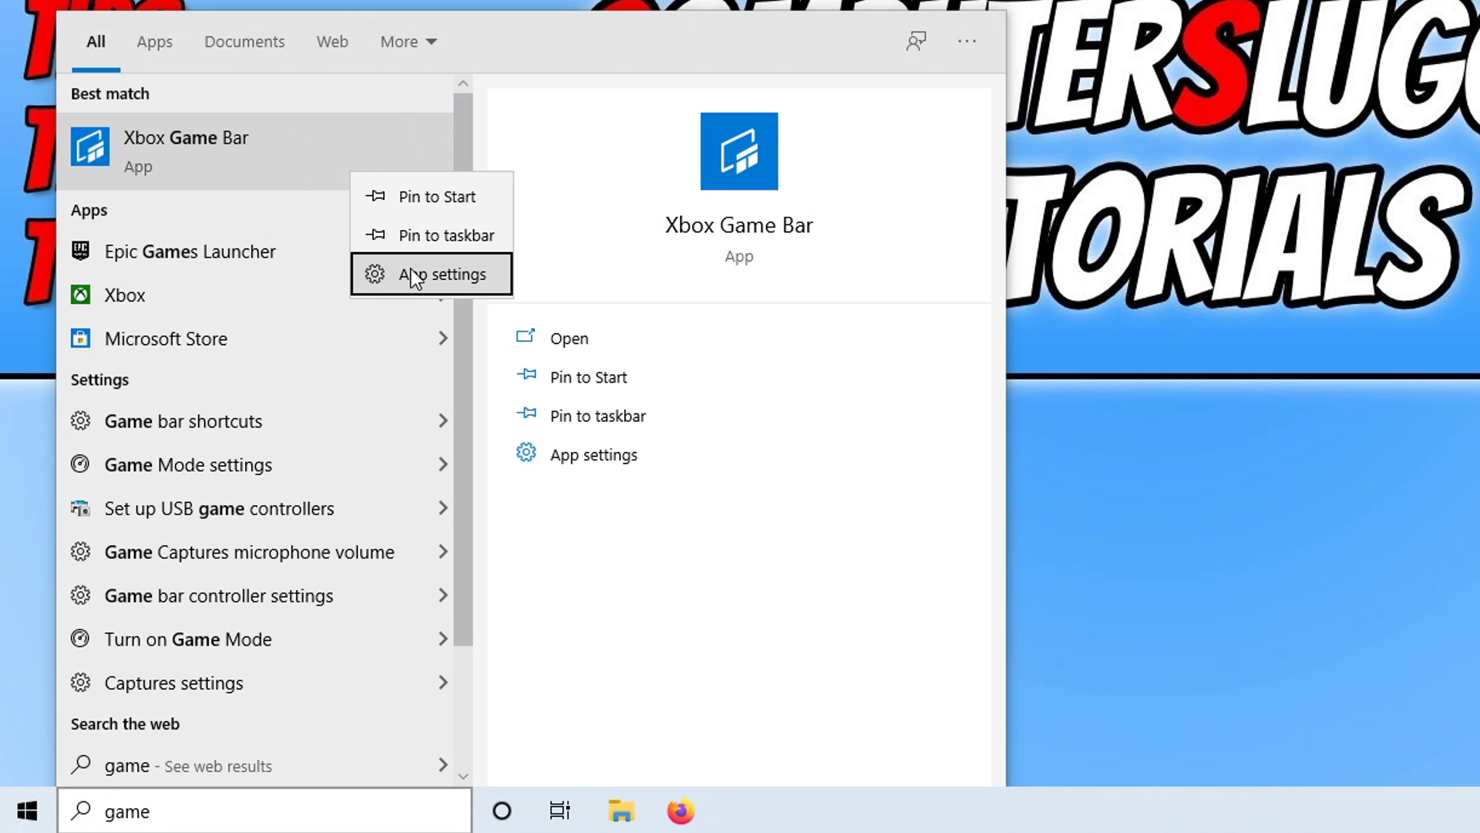
left_click(428, 273)
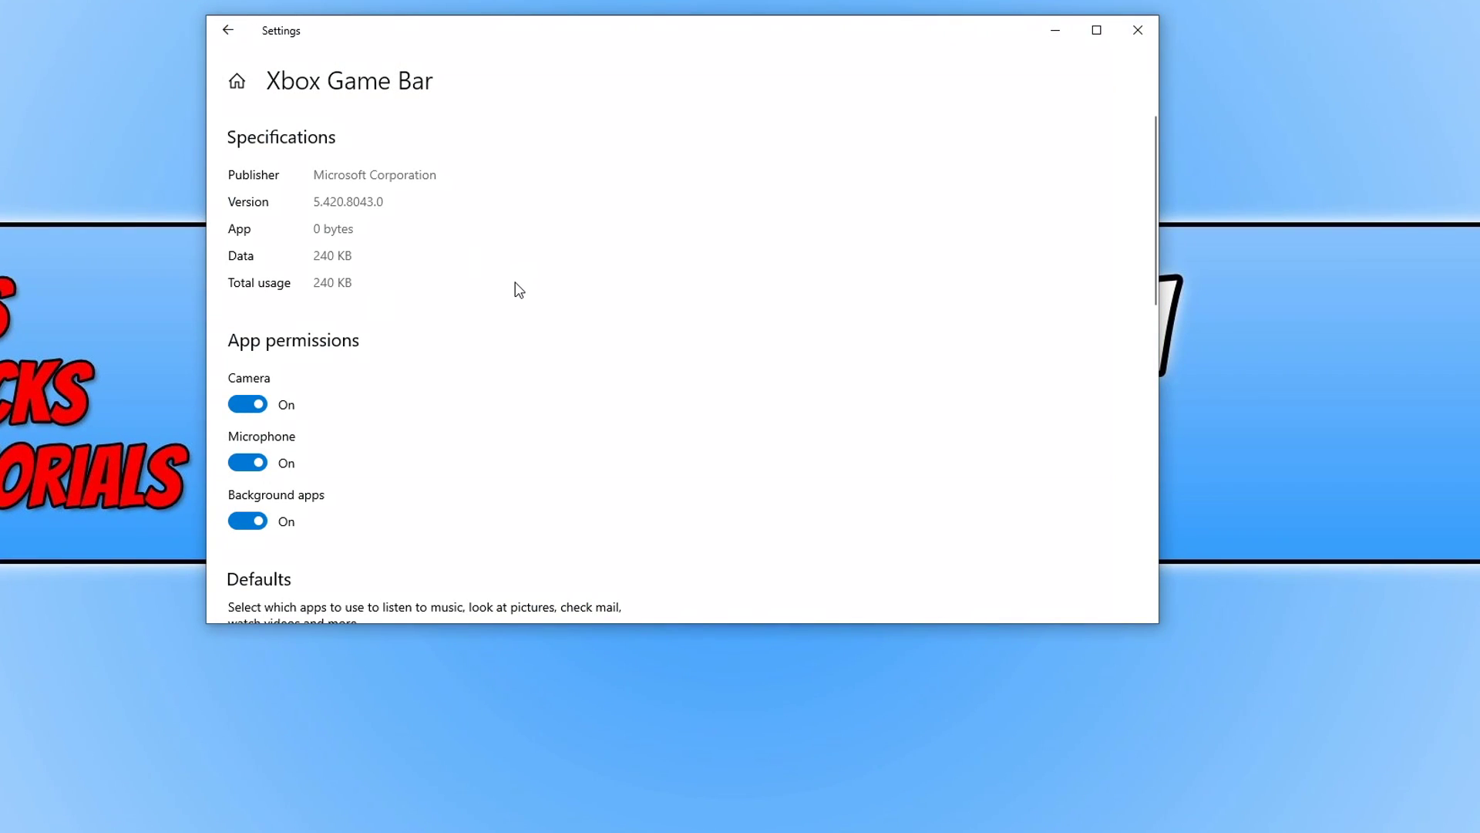
scroll(514, 289, "down", 1)
scroll(509, 301, "down", 3)
scroll(503, 321, "down", 2)
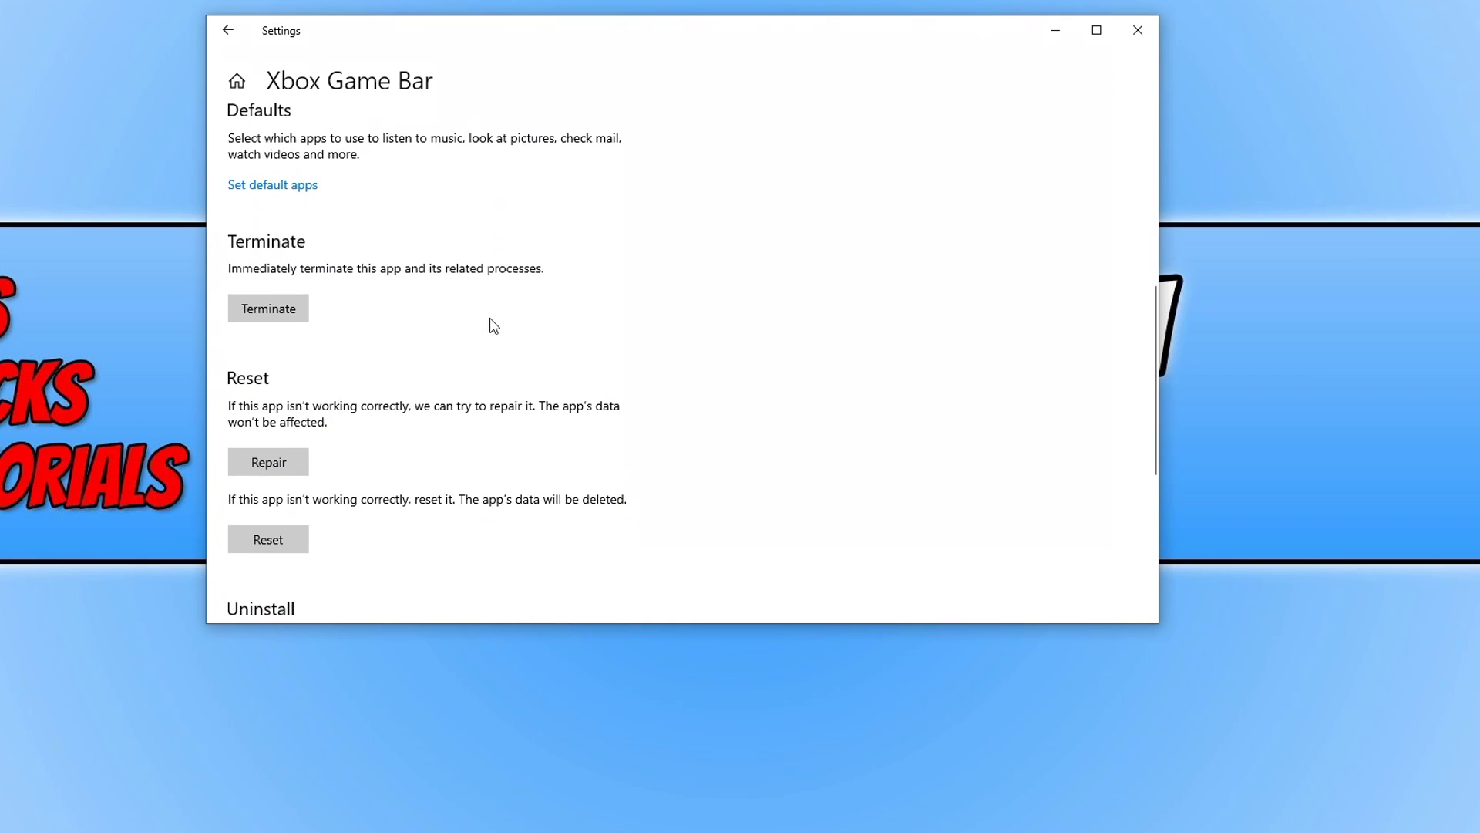
scroll(492, 323, "down", 2)
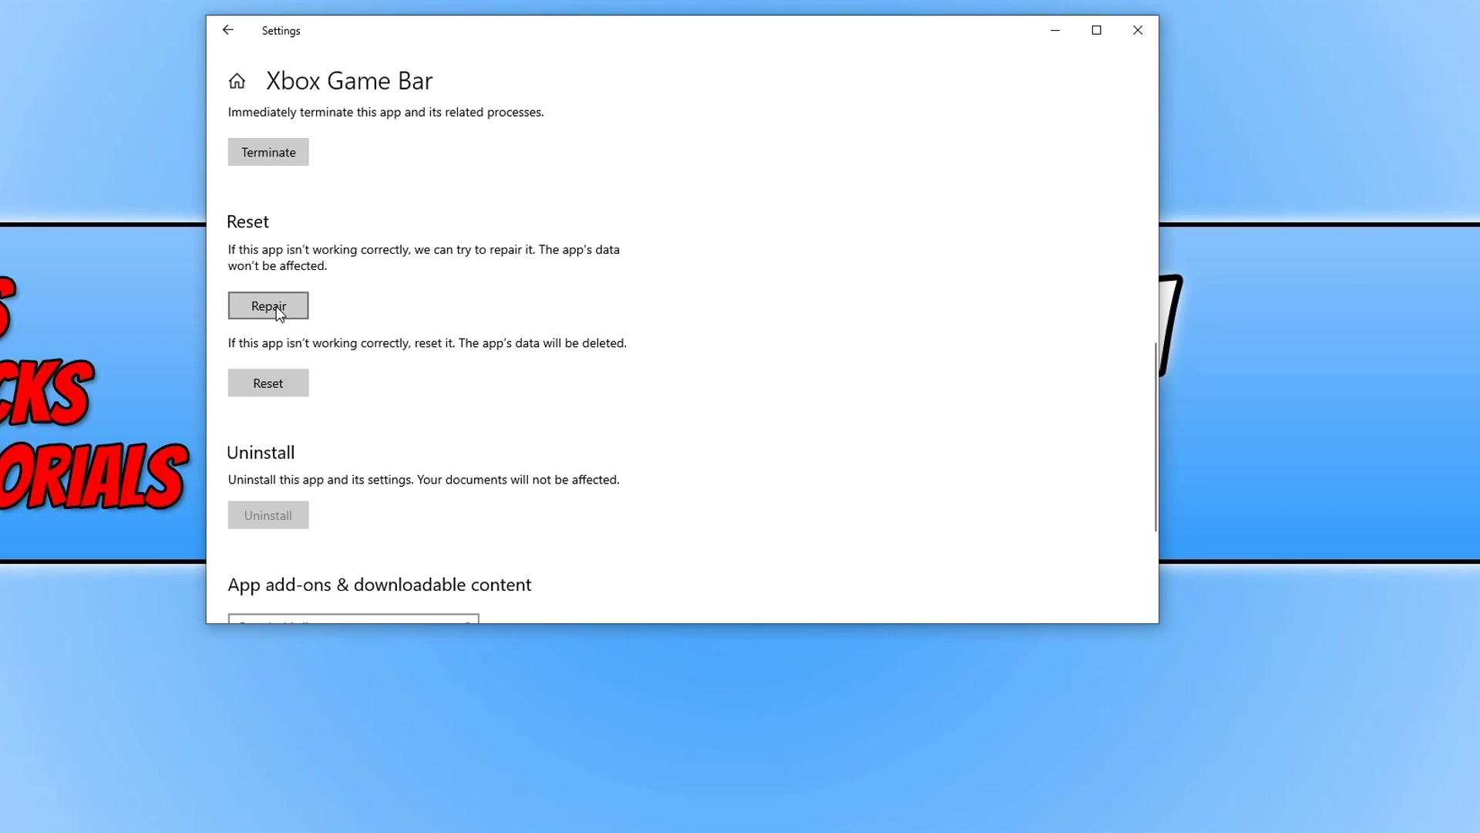
left_click(278, 308)
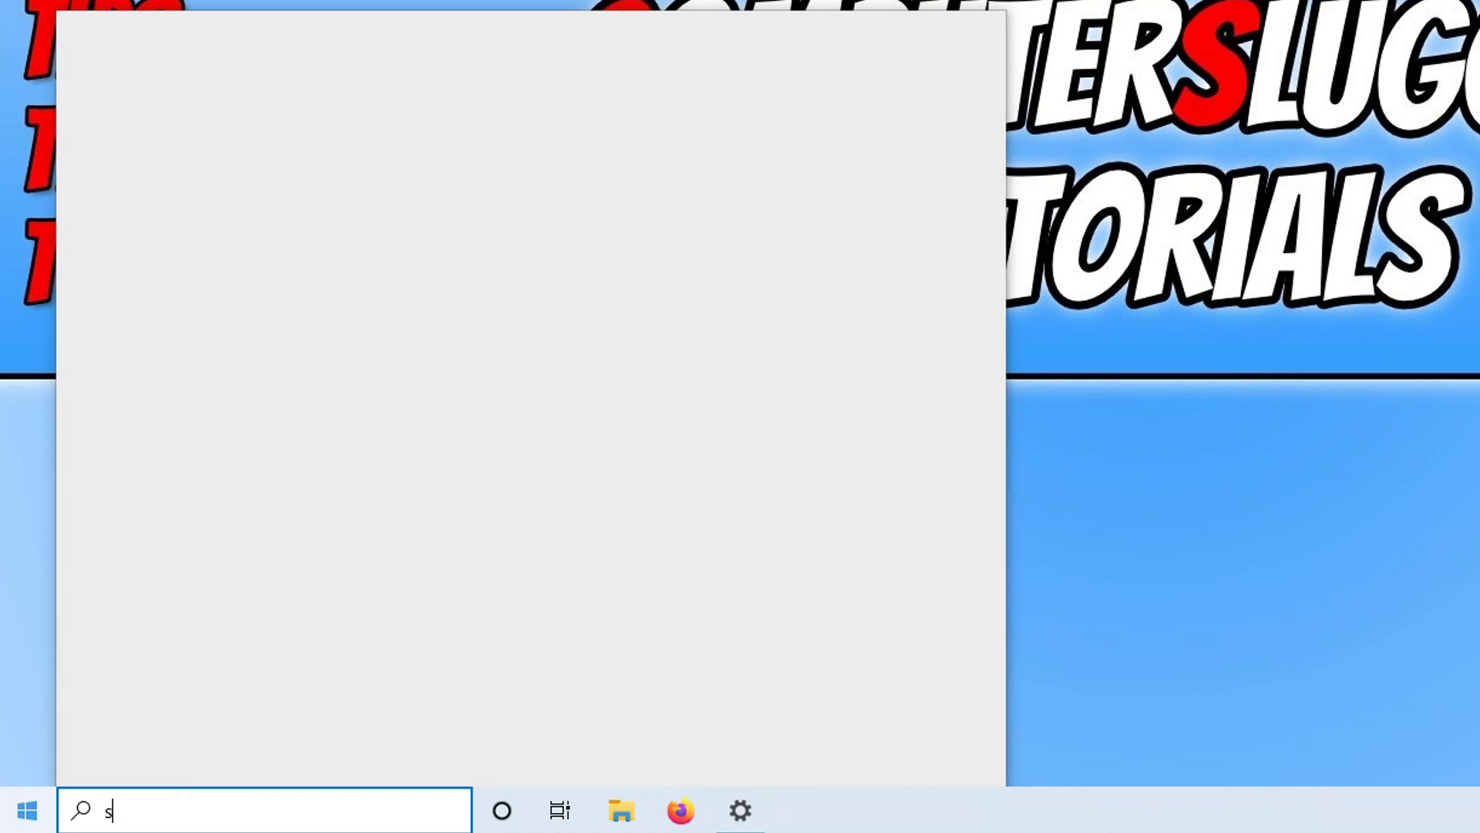
Step: Launch Microsoft Store and go to Downloads and updates from its ... menu
key("Return")
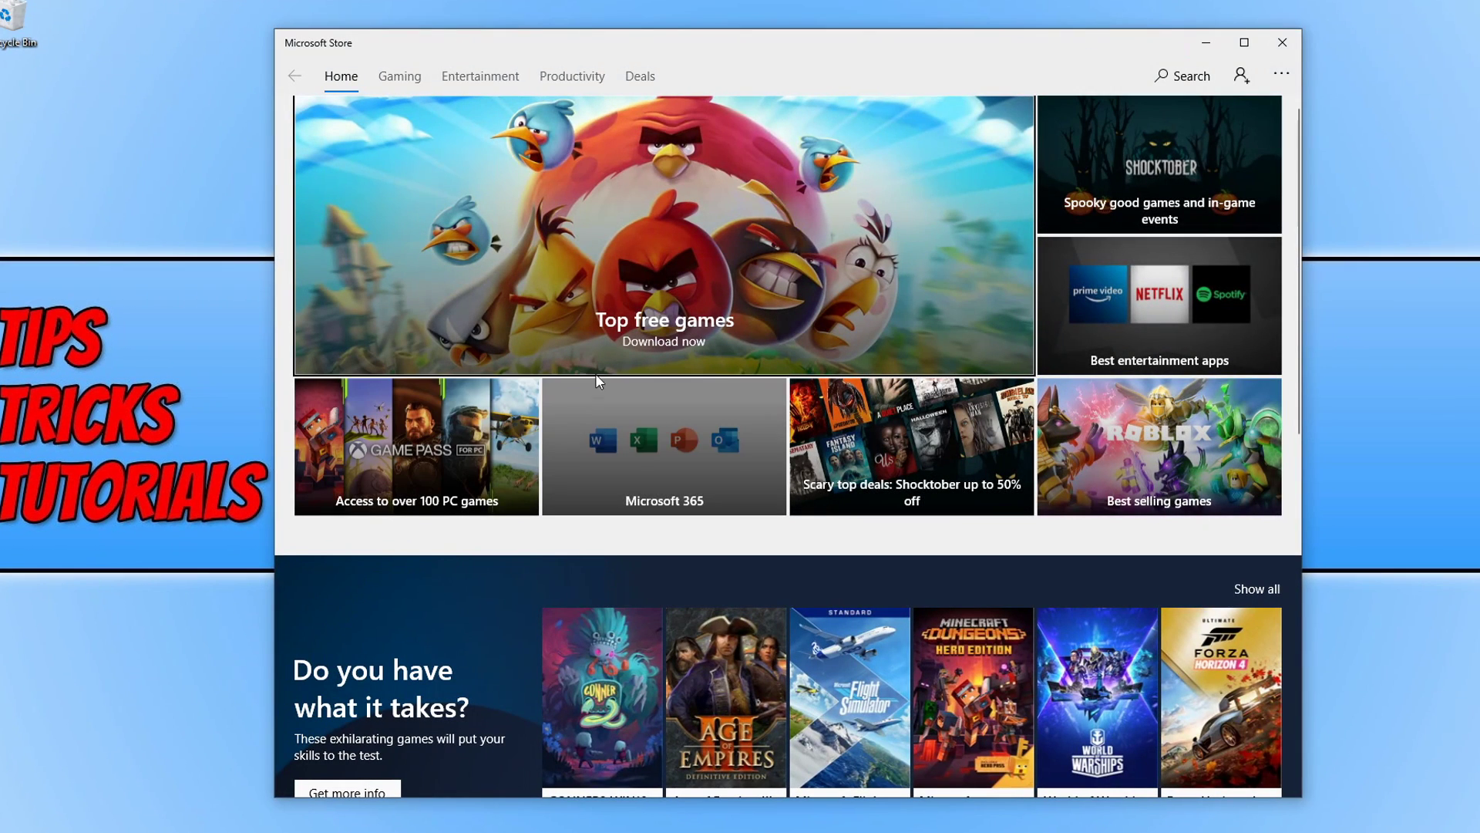
left_click(1284, 76)
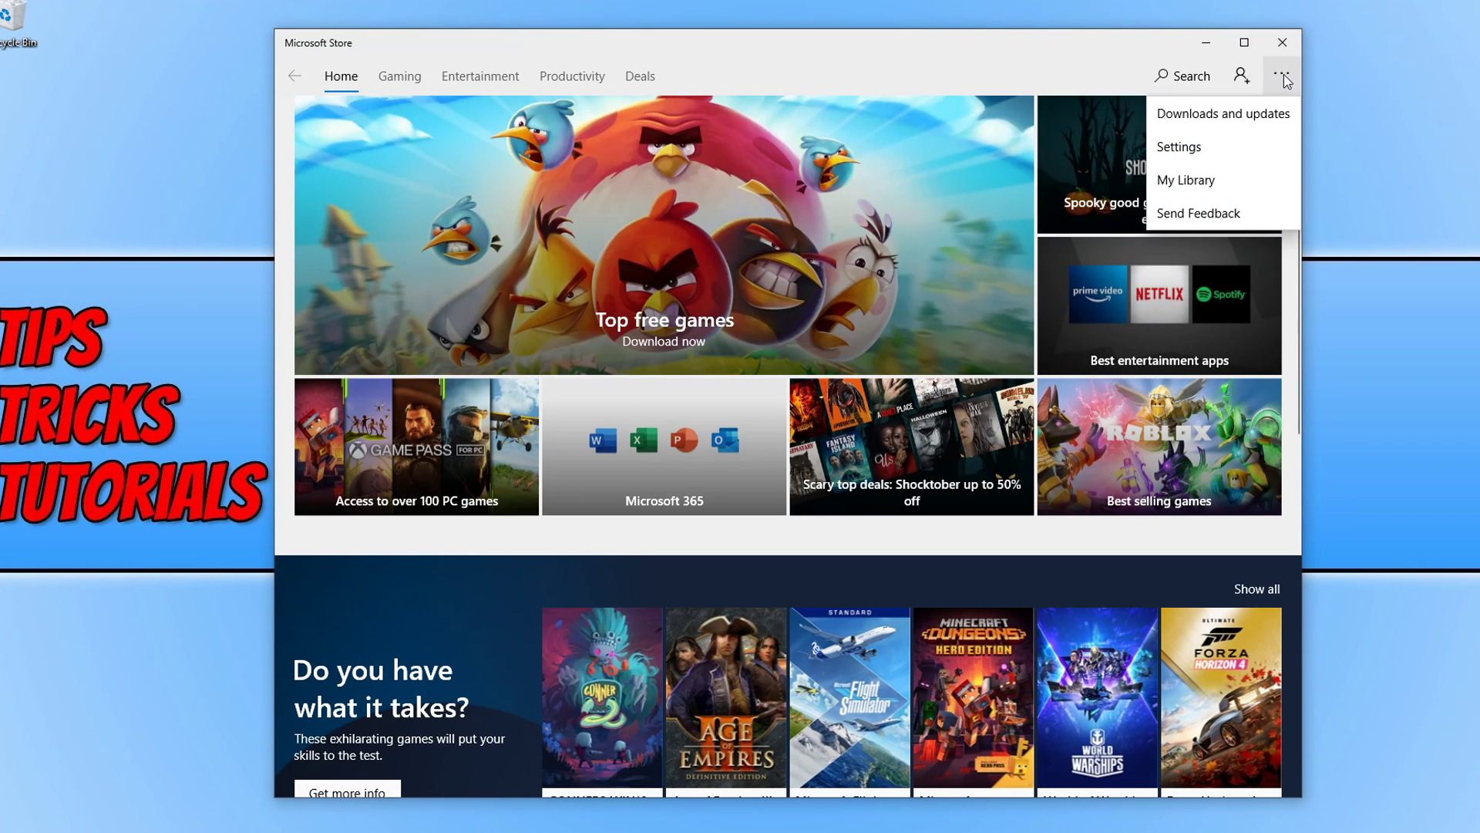
left_click(1261, 115)
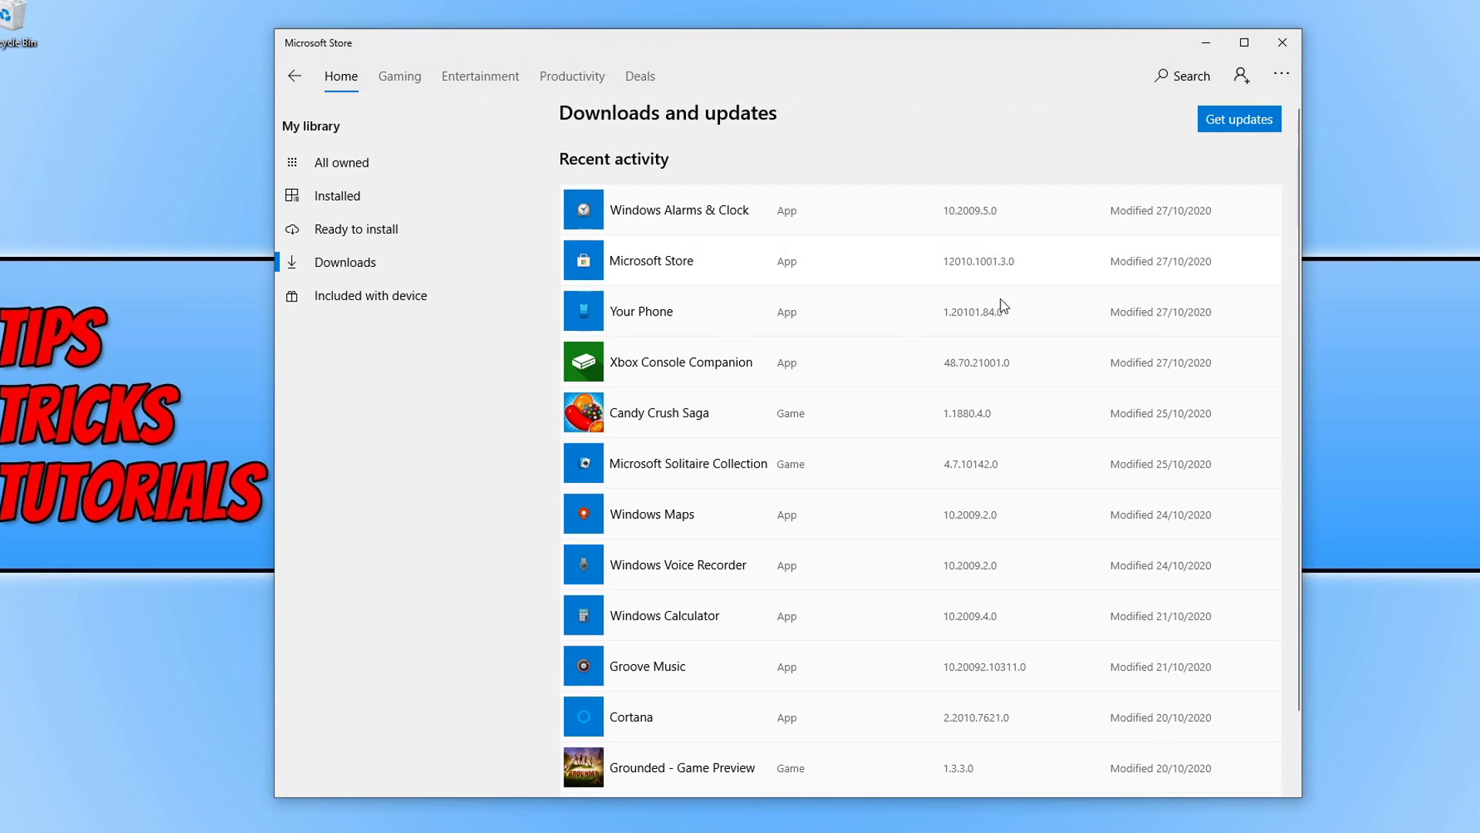
scroll(809, 370, "down", 2)
scroll(798, 462, "up", 2)
Step: Search the Store for 'gamebar' and open the Xbox Game Bar product page
left_click(1178, 83)
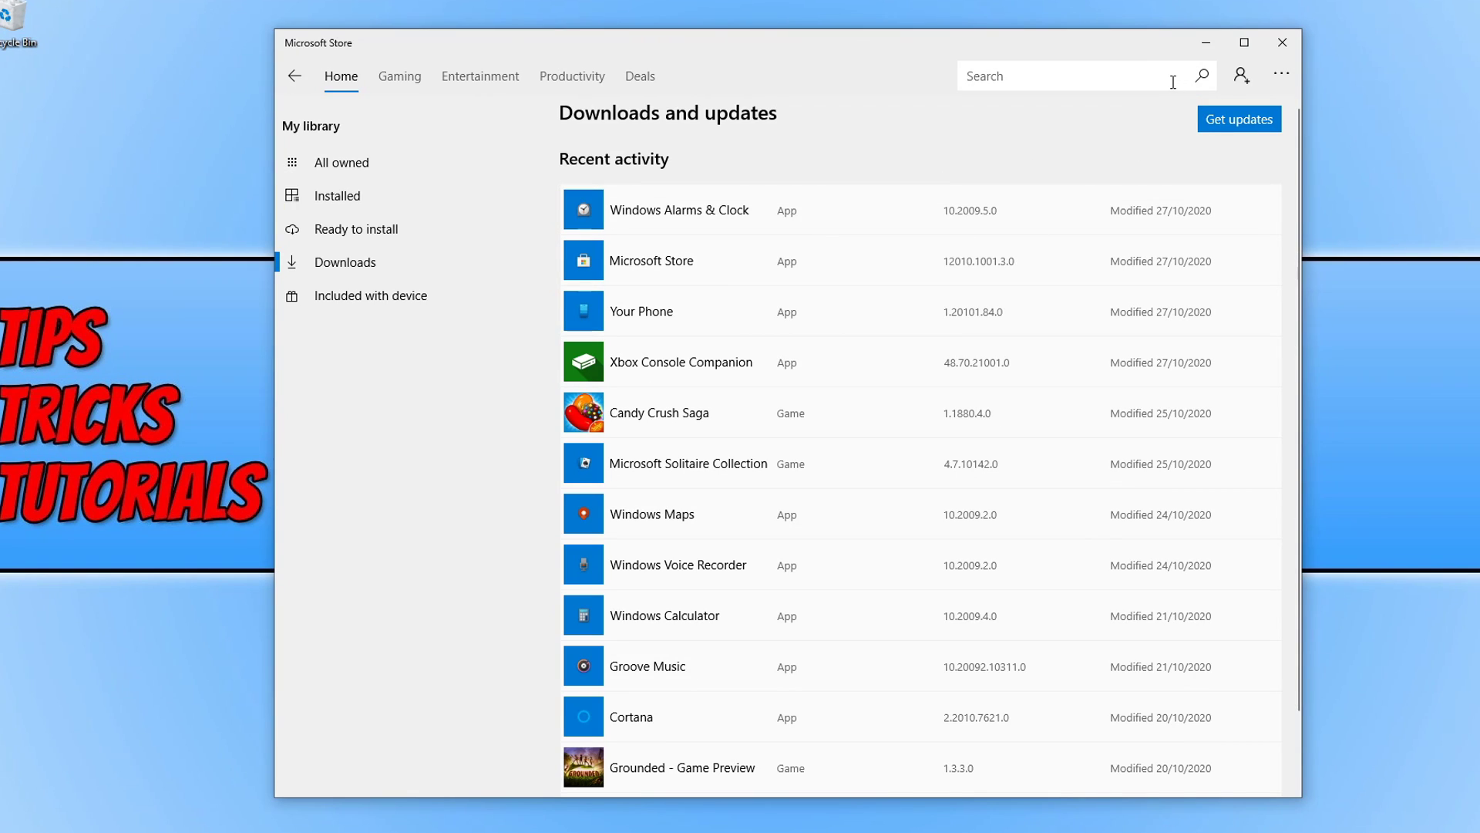
type("gamebar")
key("Return")
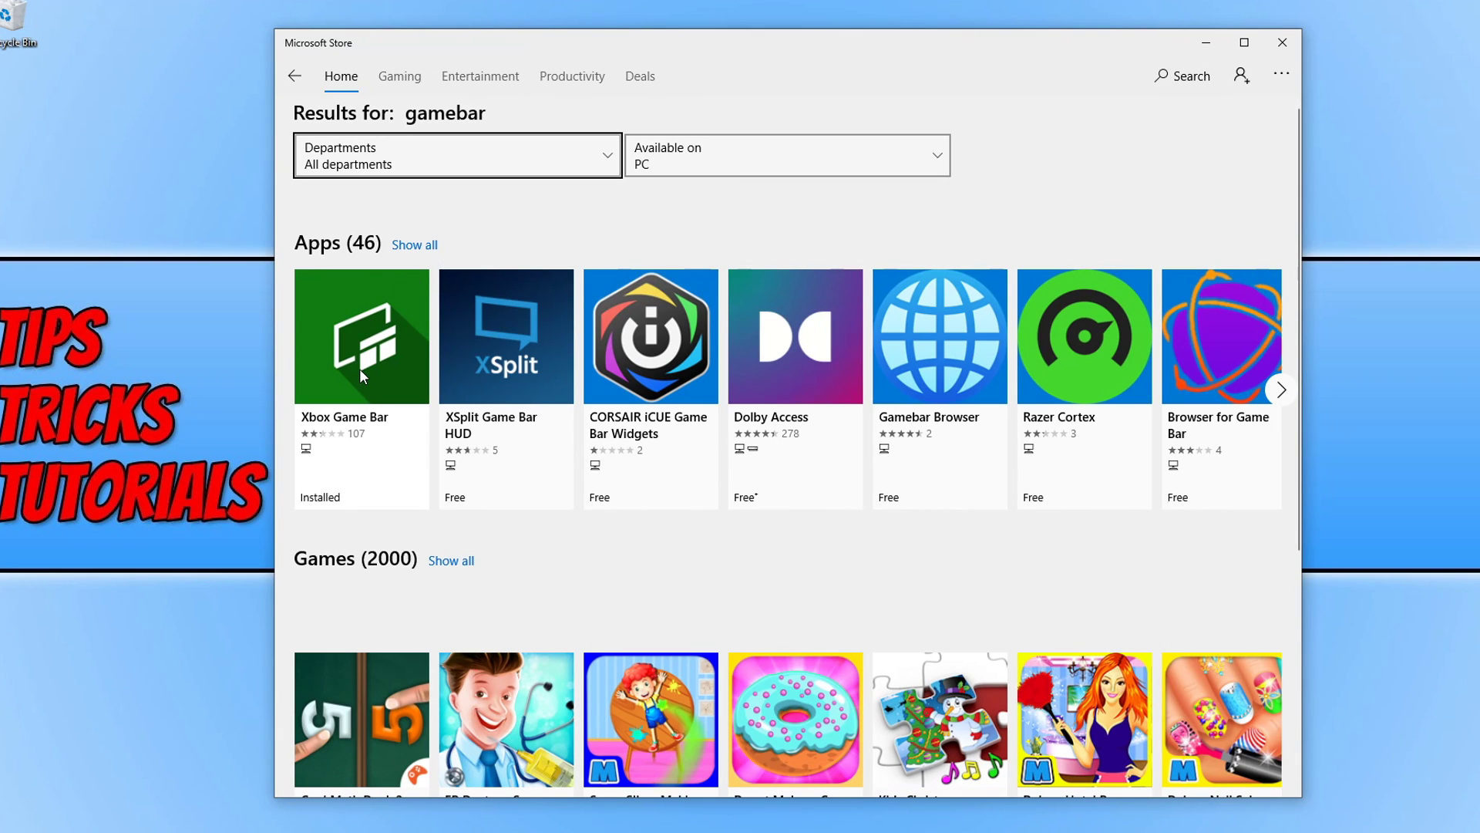
left_click(359, 377)
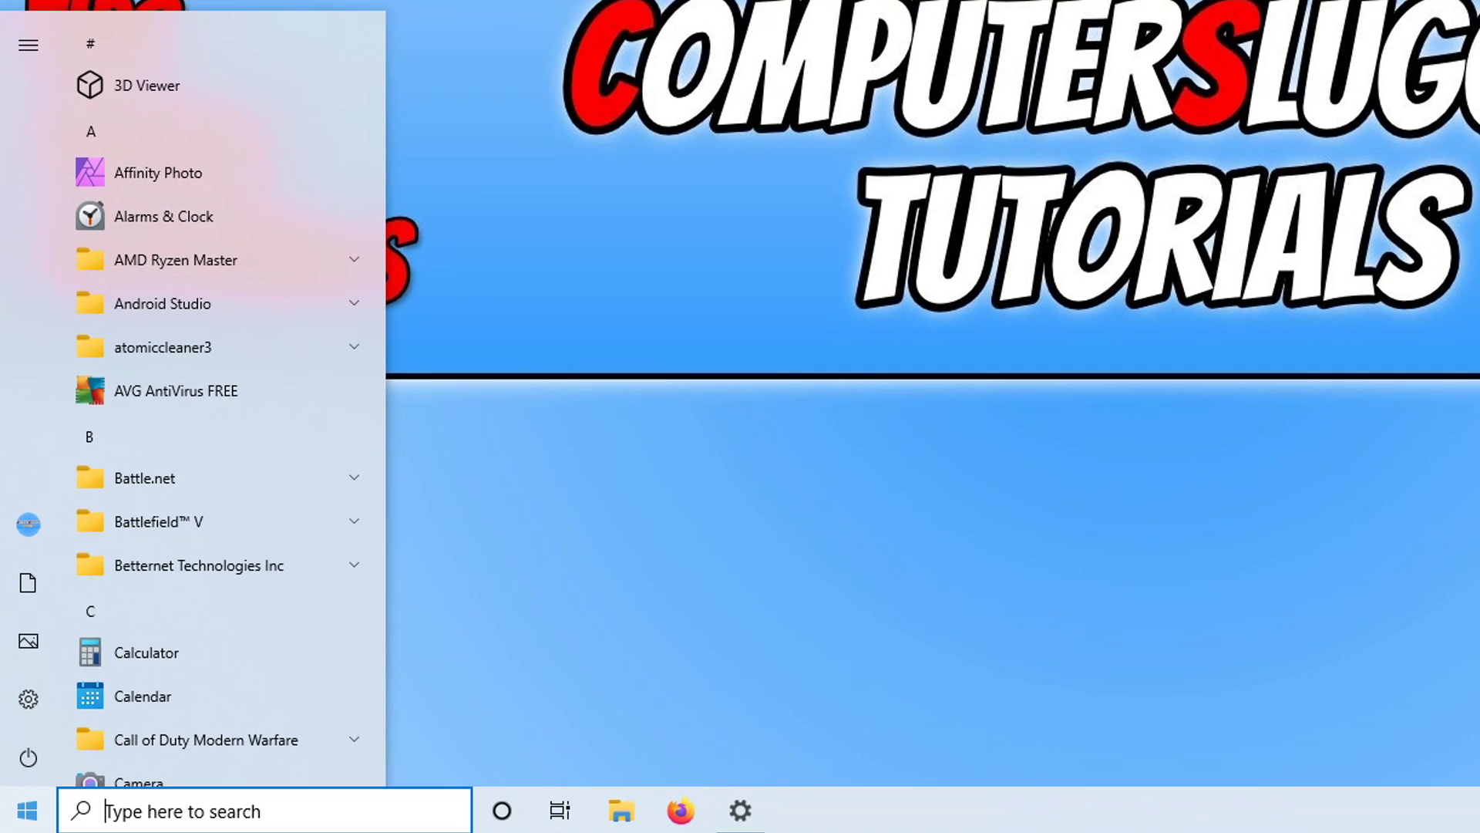
type("update")
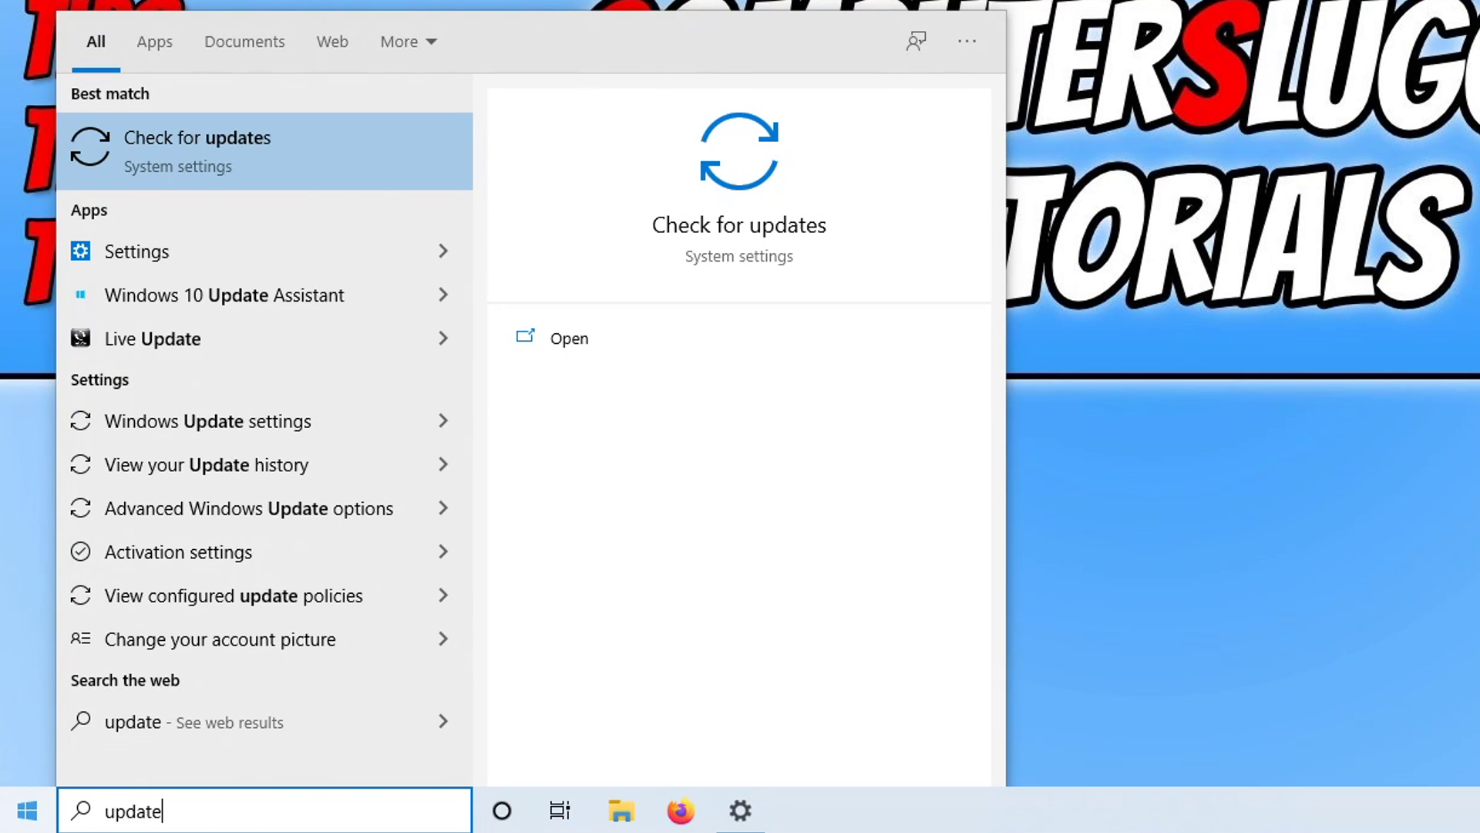
Step: Open the 'Check for updates' search result to show Windows Update
left_click(330, 167)
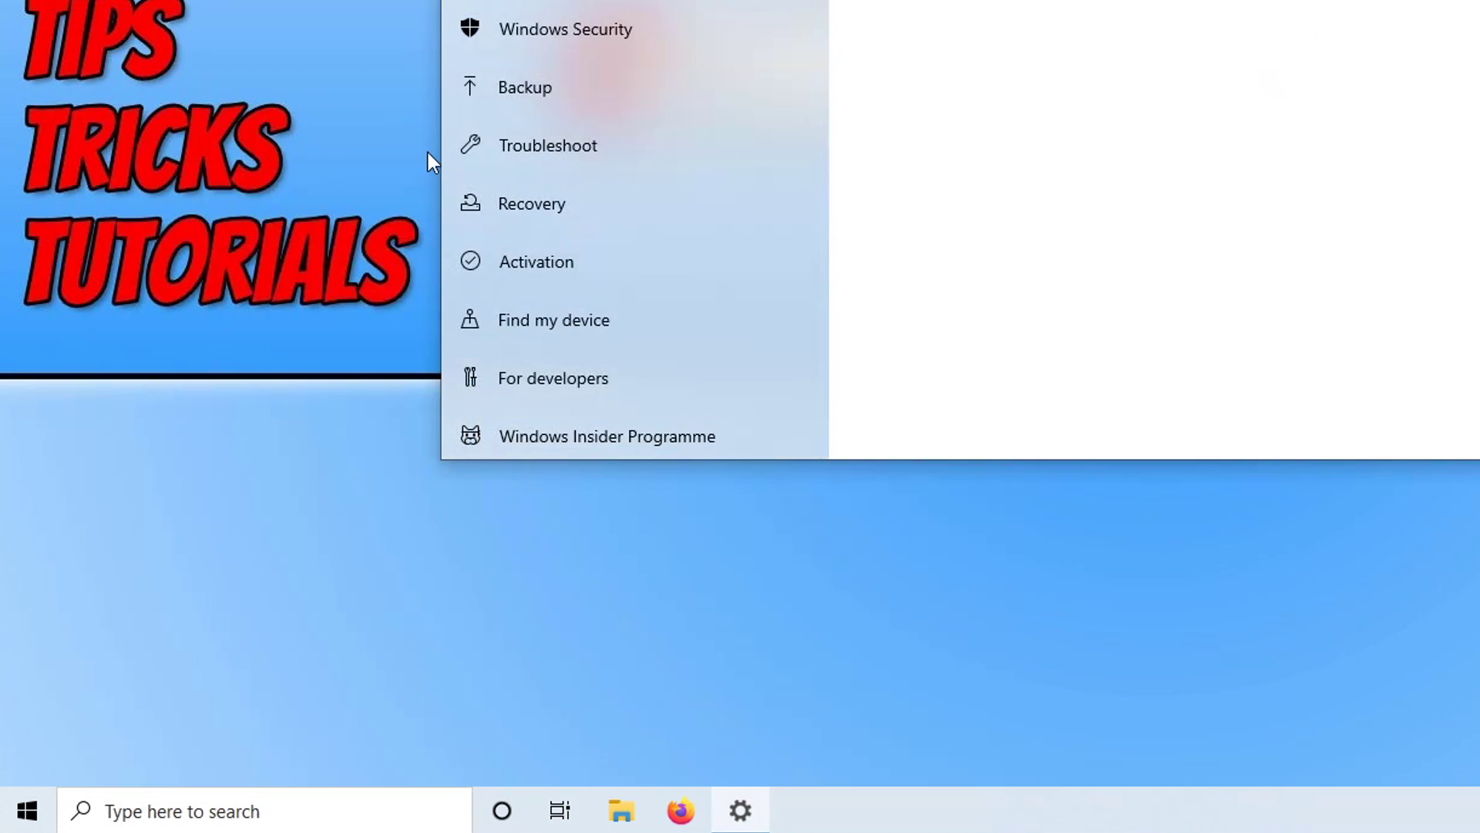
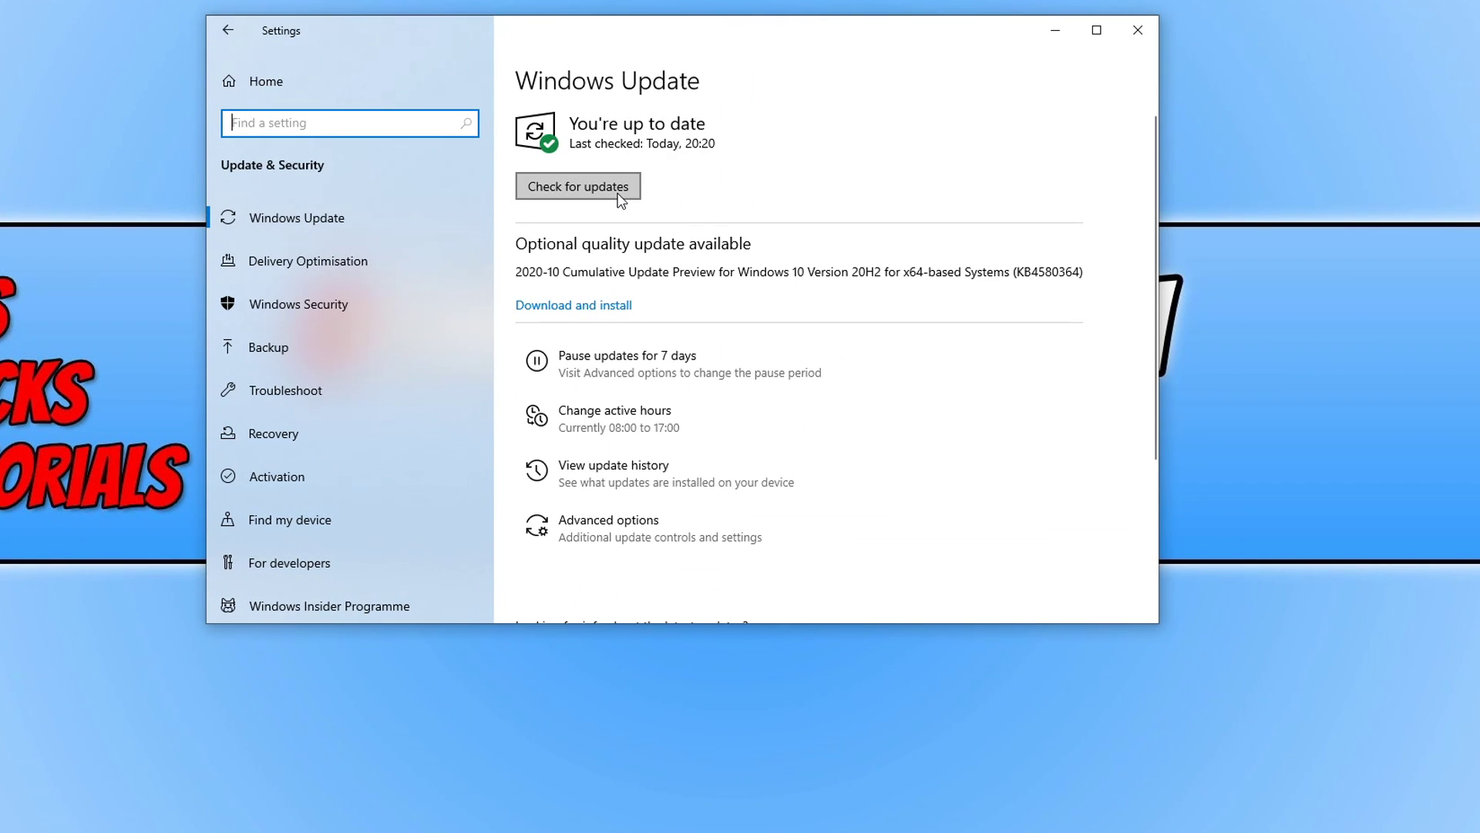
Step: Run a Windows update check, then open Xbox Game Bar's App settings from its context menu
left_click(620, 195)
type("game")
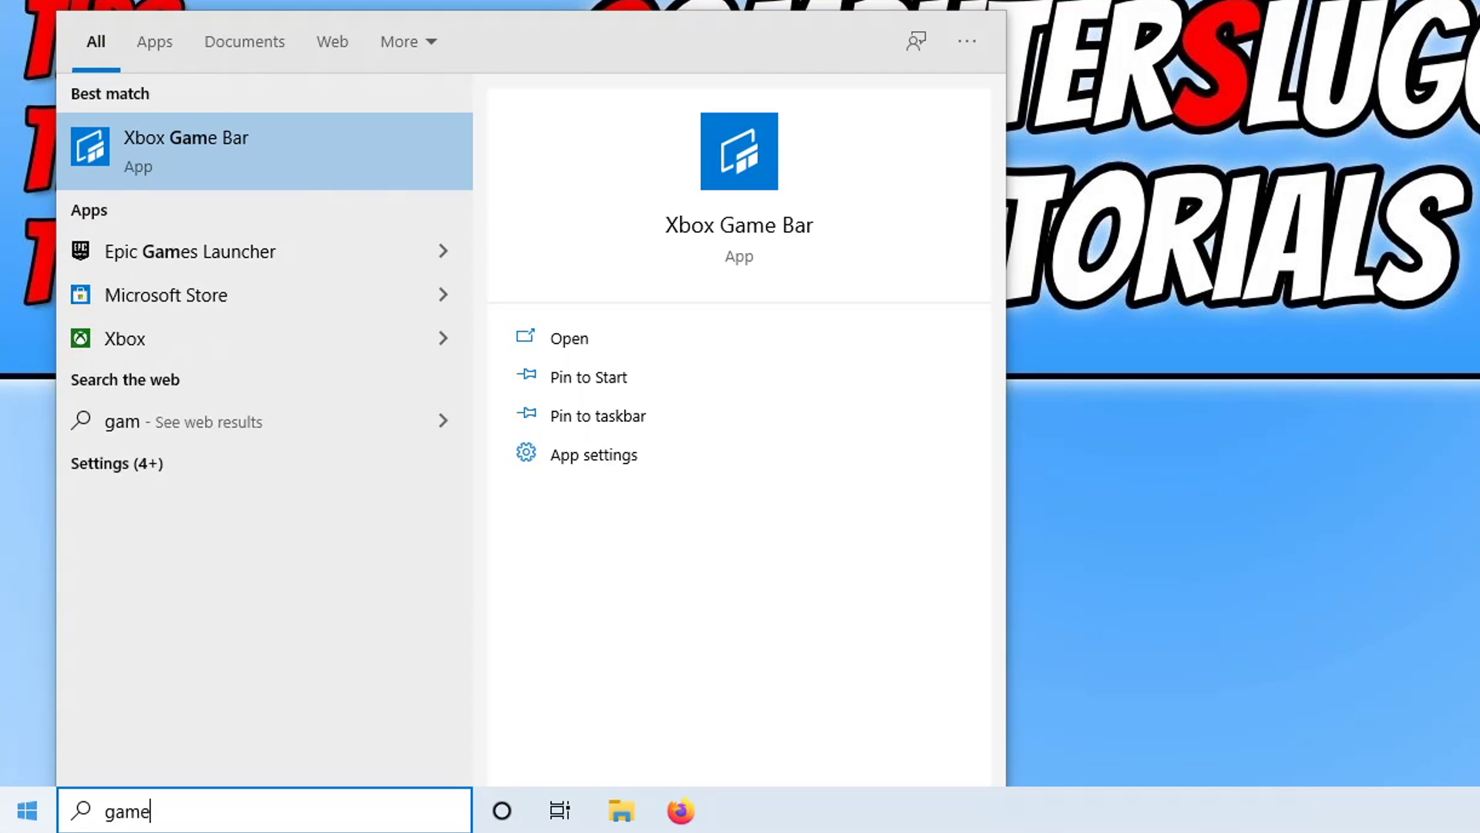
right_click(235, 163)
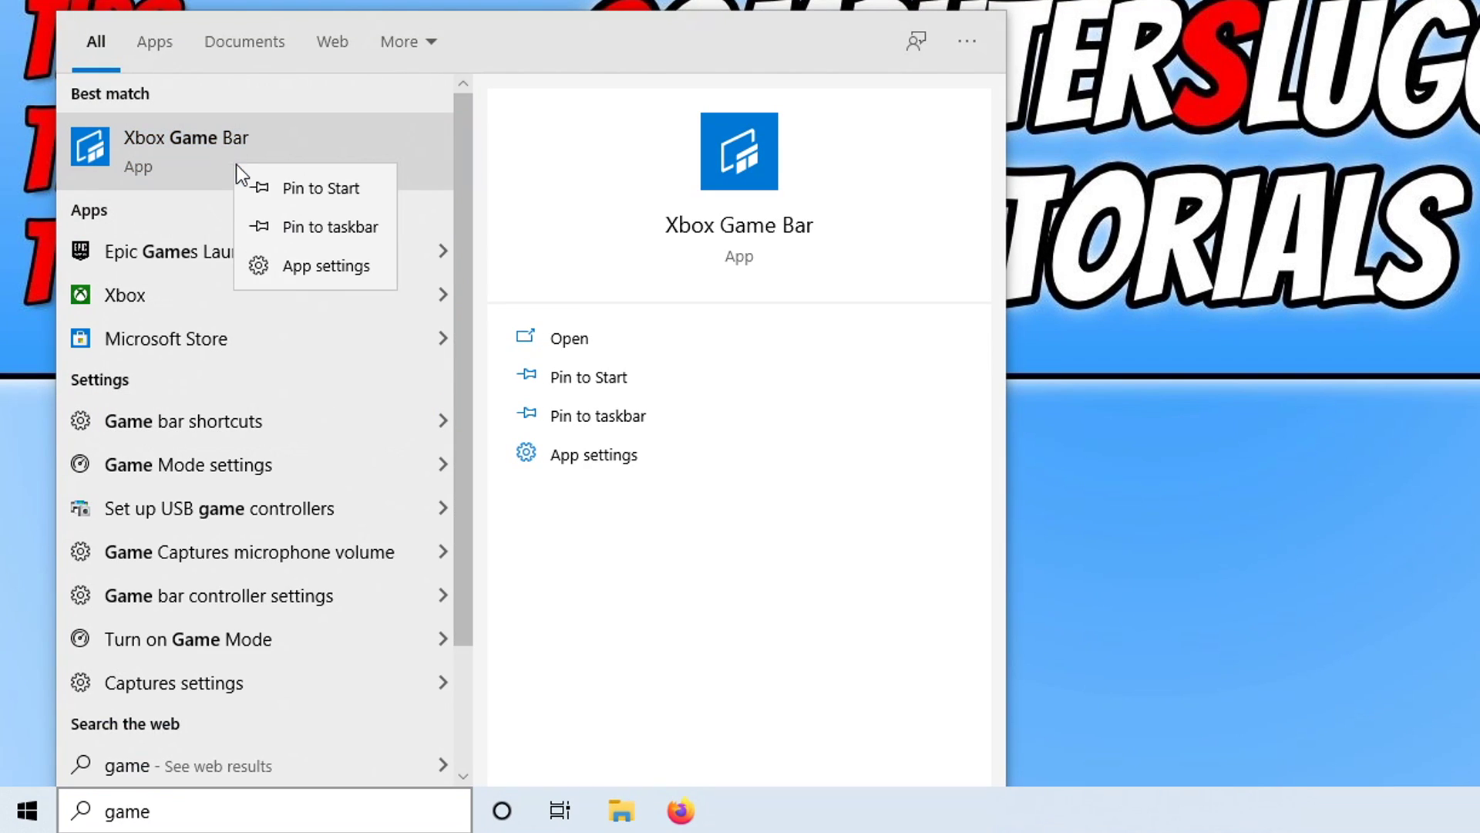
left_click(326, 265)
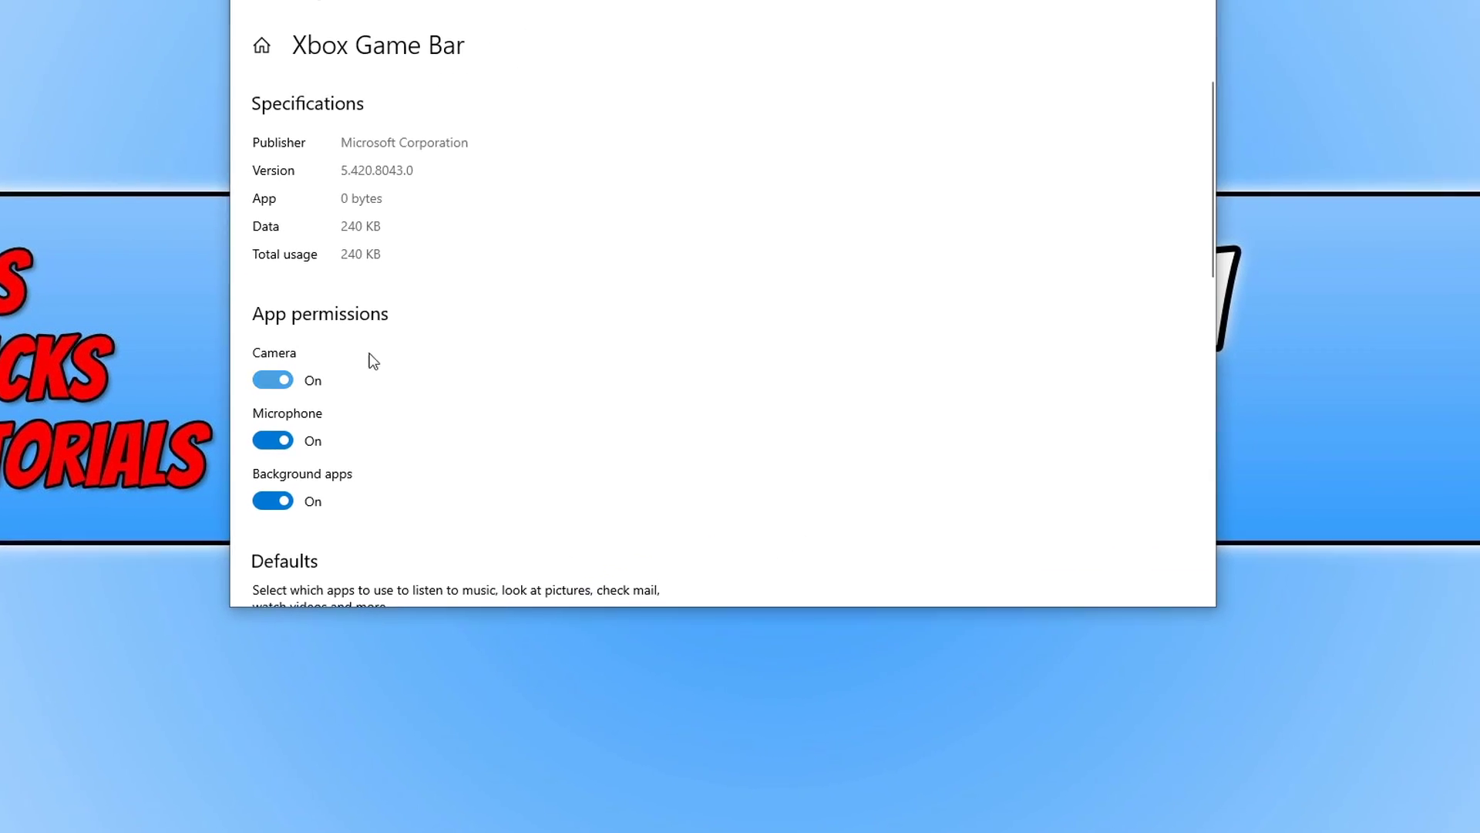
scroll(520, 340, "down", 3)
scroll(532, 318, "down", 3)
scroll(535, 319, "down", 2)
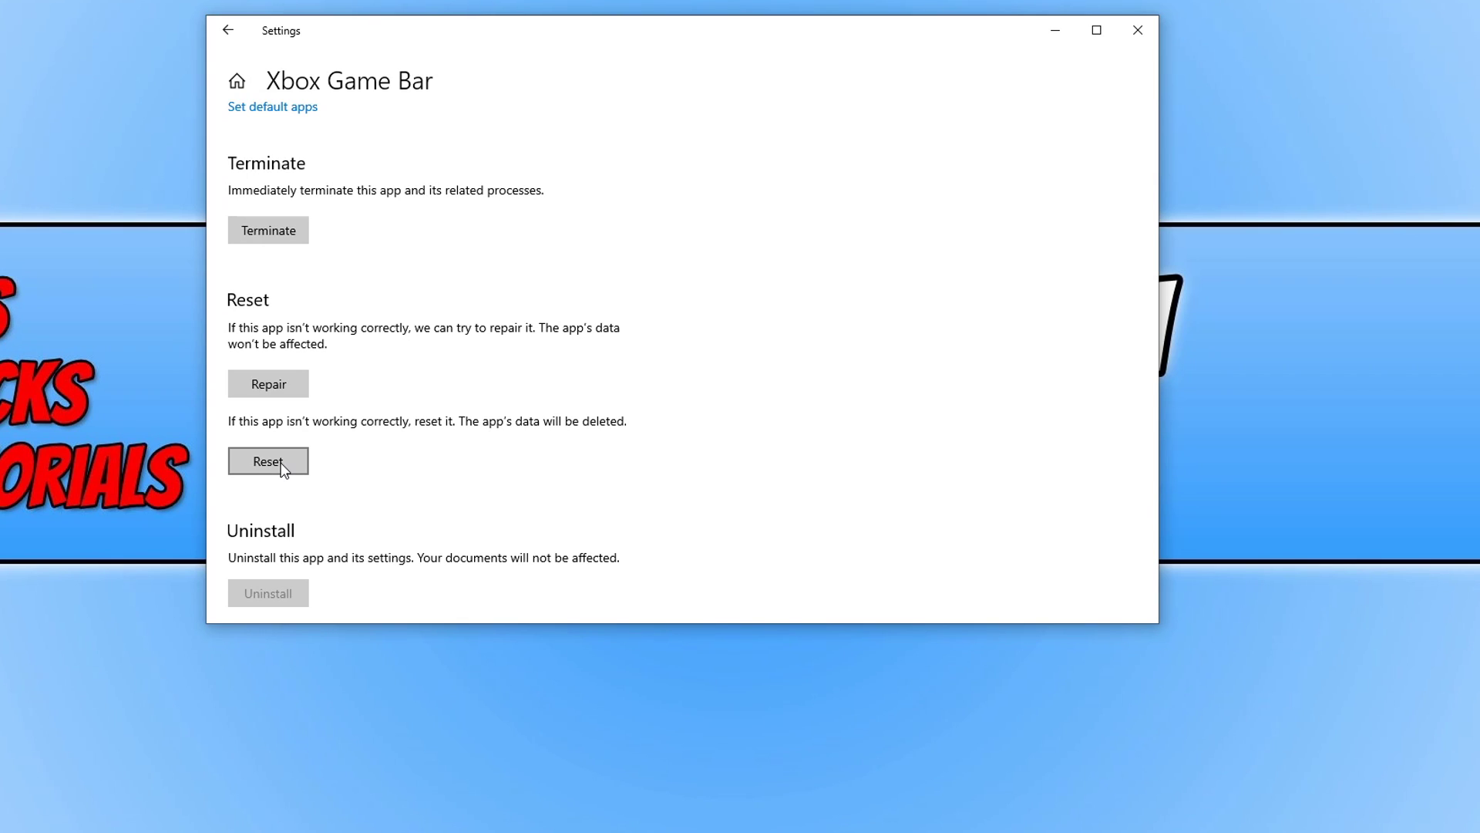
Step: Reset Xbox Game Bar and confirm deleting its app data in the popup
left_click(283, 465)
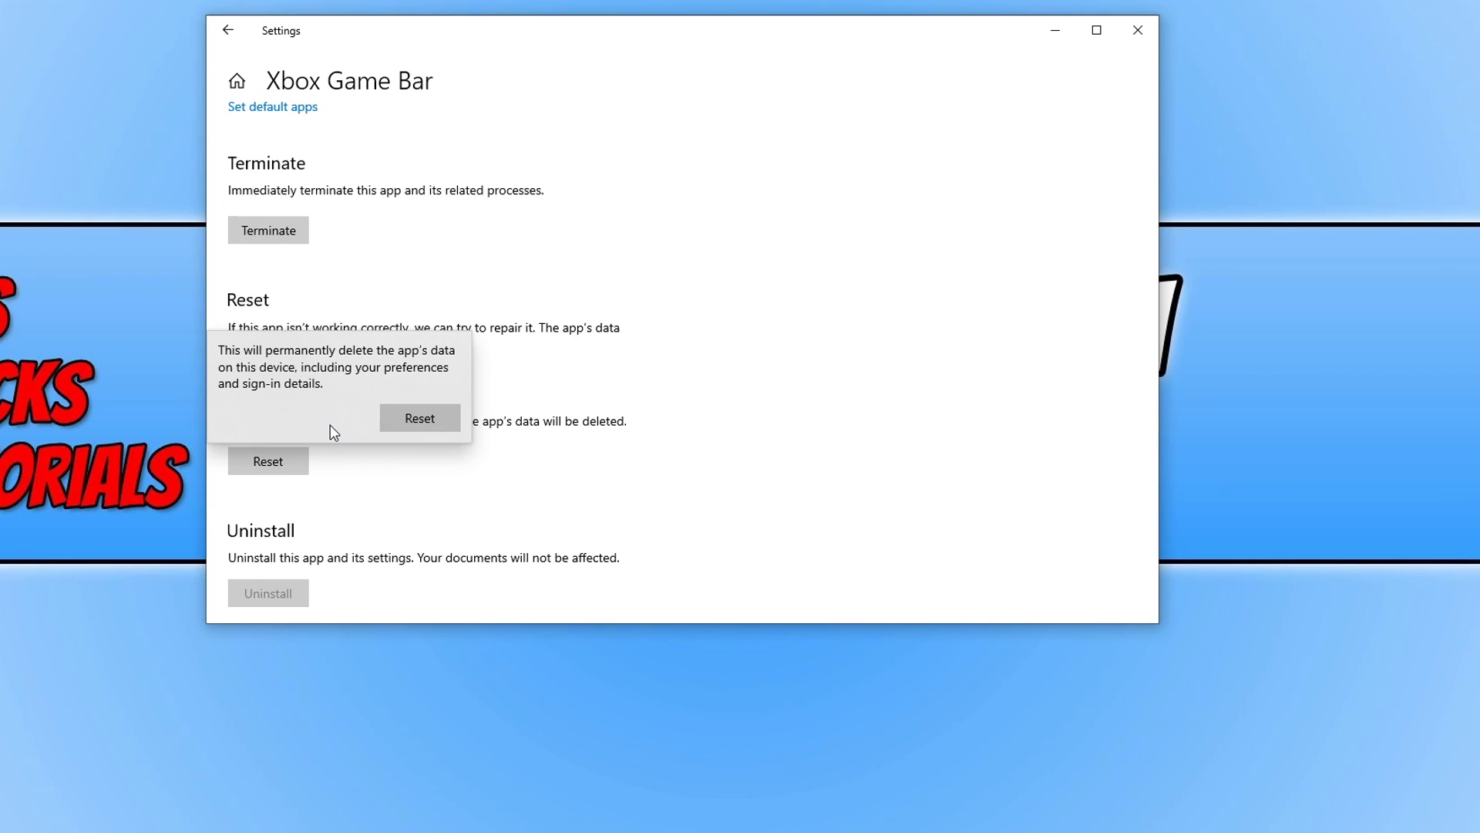
left_click(408, 419)
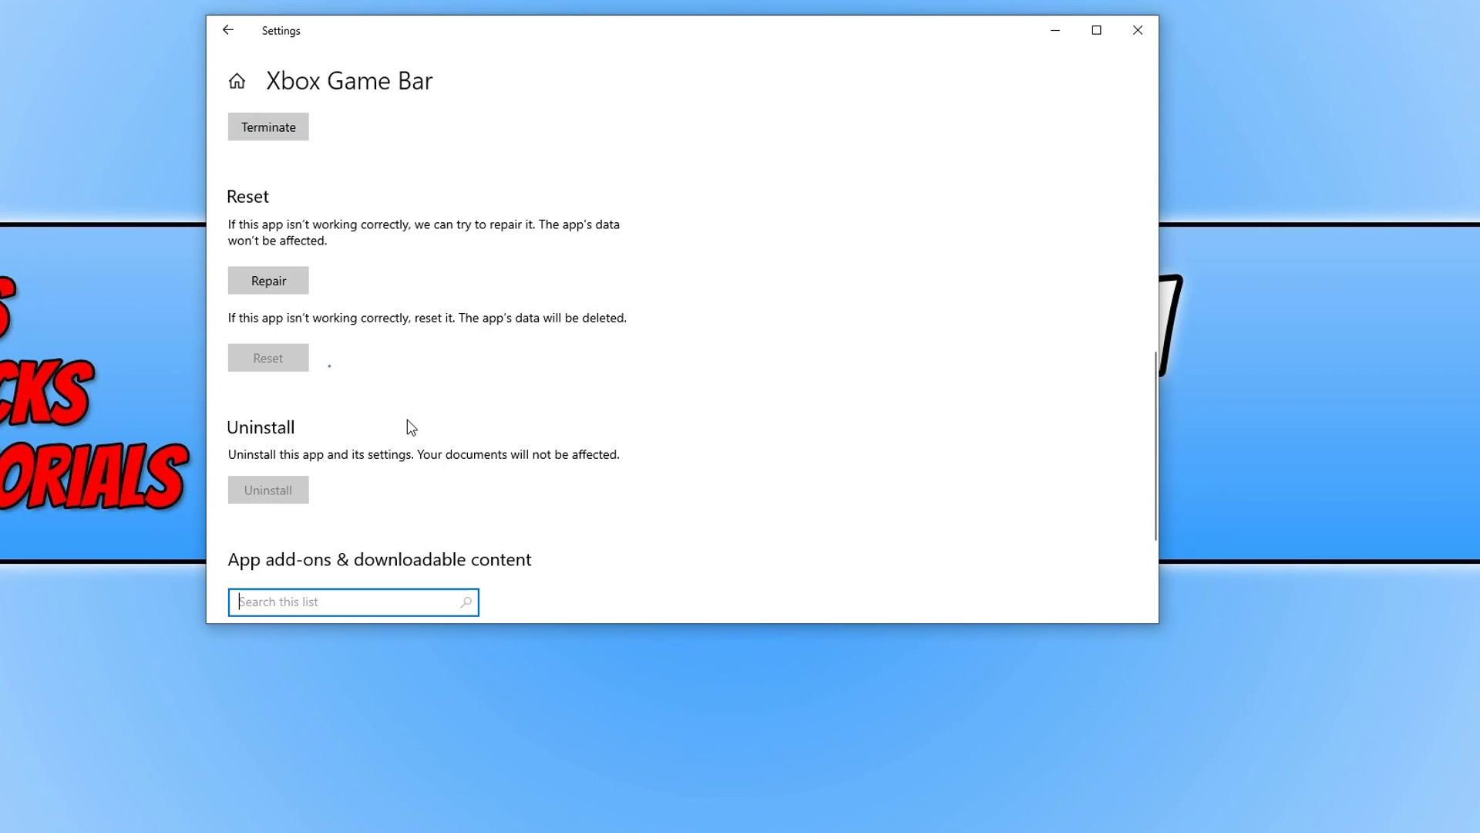